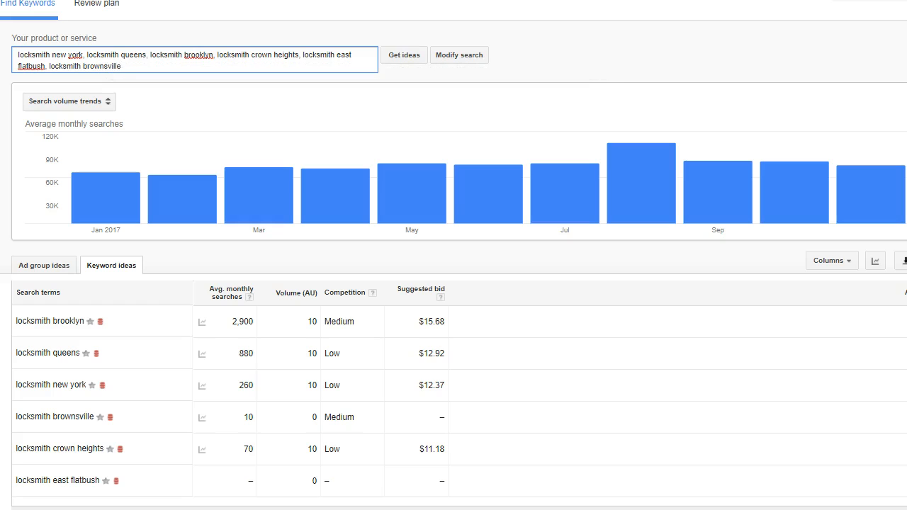
Step: Open the location targeting settings and show the nearby locations for New York city on the map
click(0, 71)
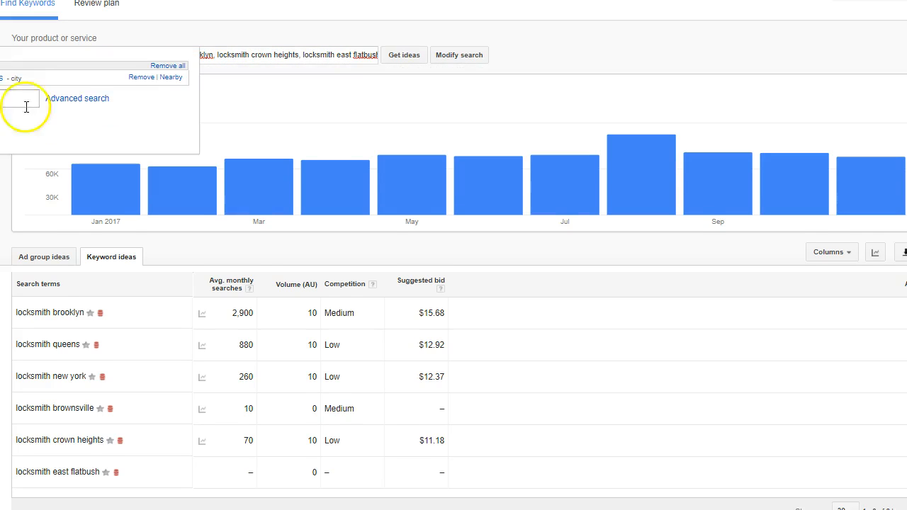
click(172, 77)
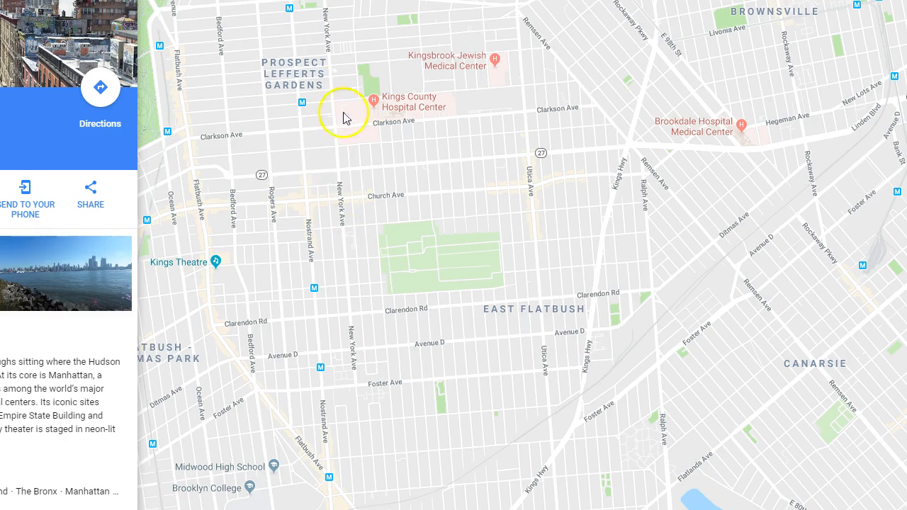
Step: Switch to Google Maps and examine New York City's boroughs and Brooklyn neighbourhoods for place names usable in locksmith keywords
scroll(457, 229, down, 4)
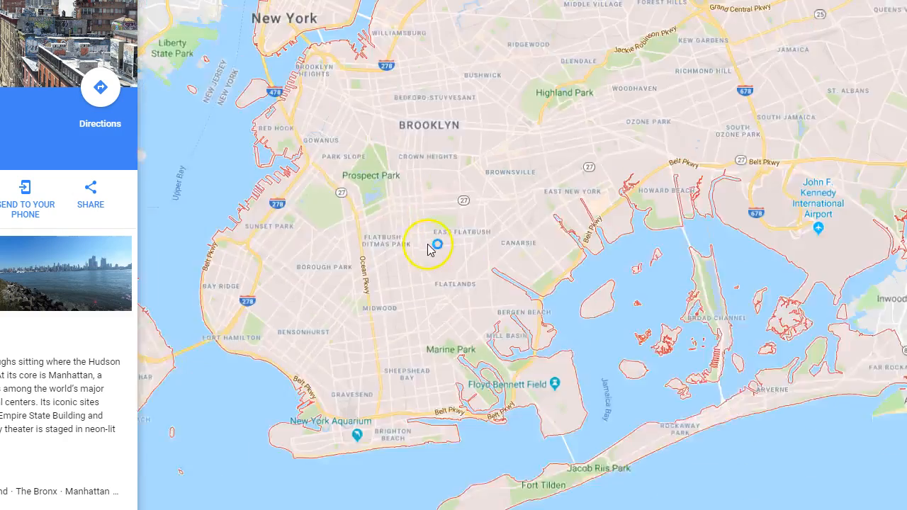
scroll(428, 250, down, 4)
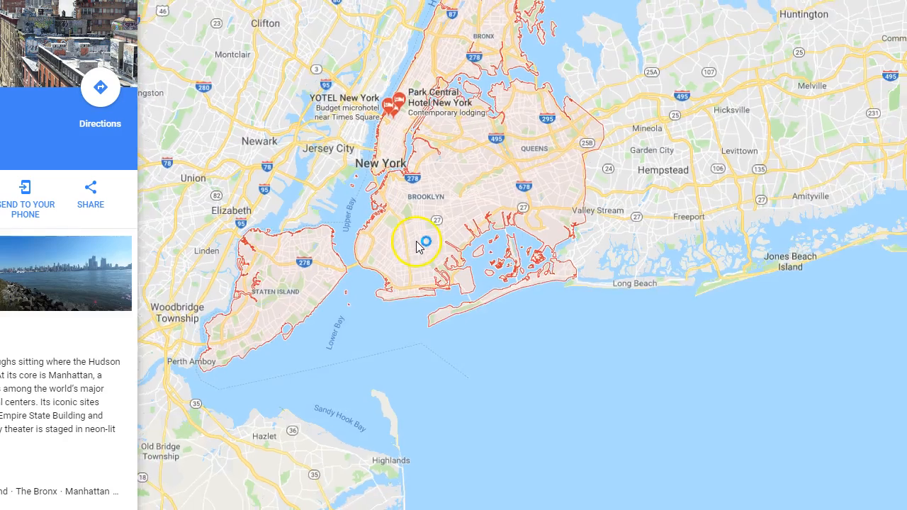
scroll(418, 244, down, 3)
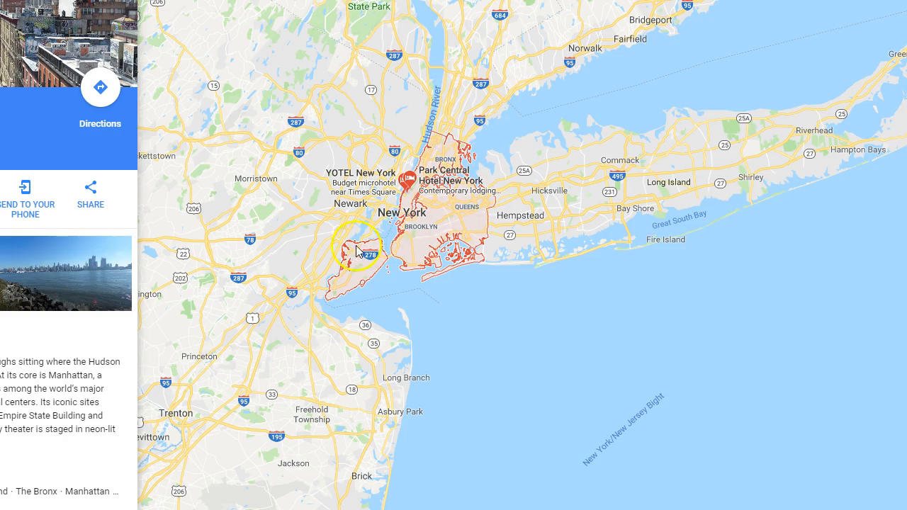
scroll(422, 243, up, 3)
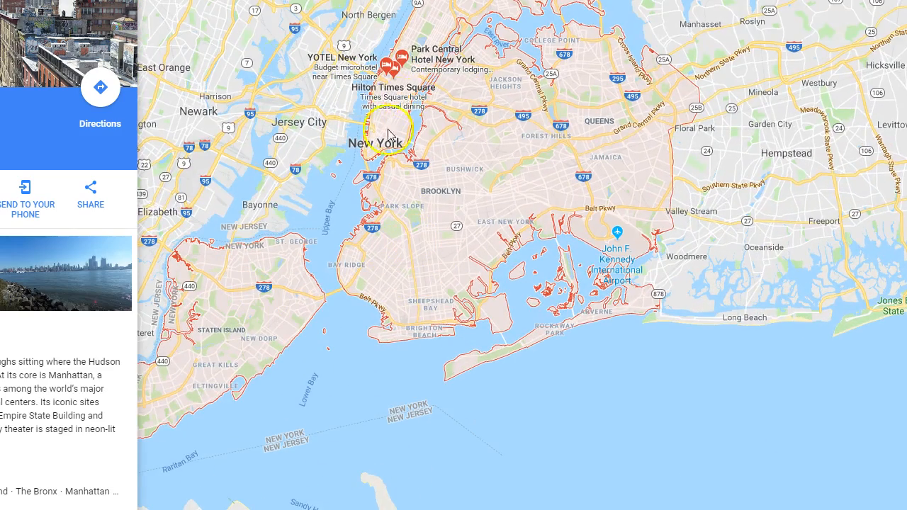
scroll(394, 233, up, 2)
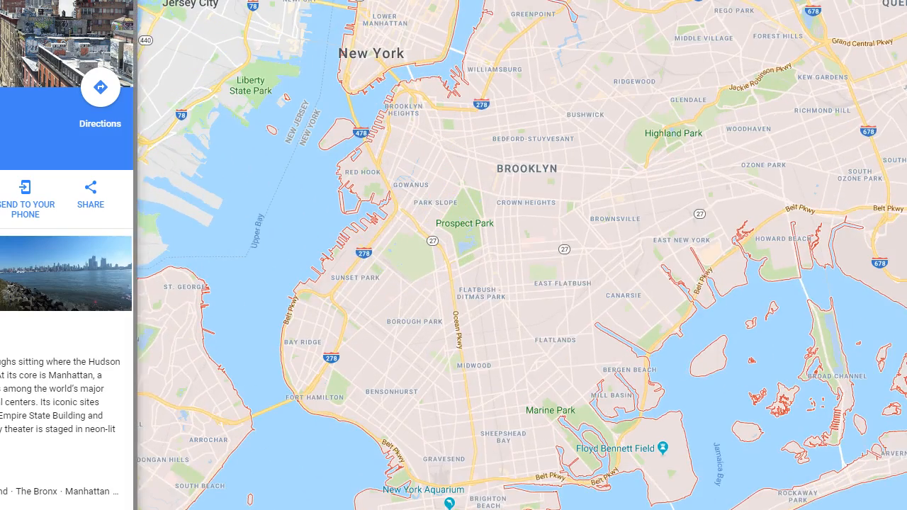
scroll(502, 342, down, 1)
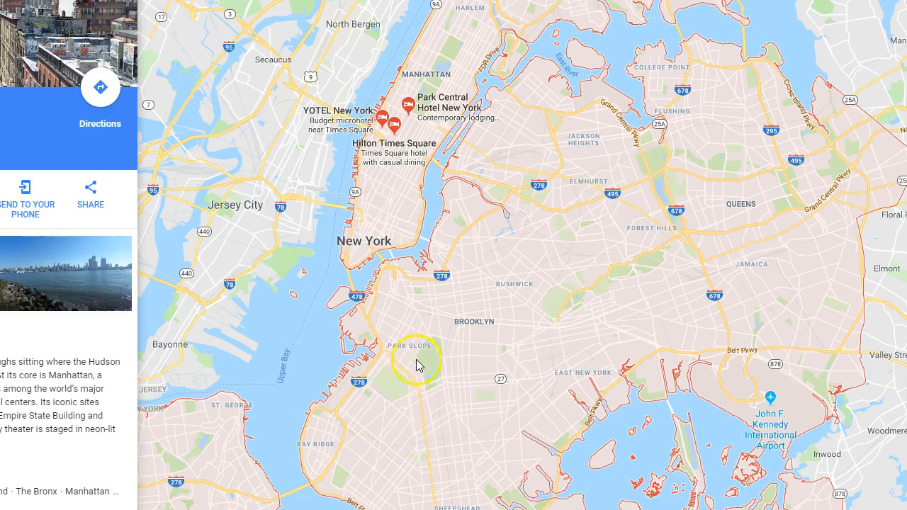
scroll(501, 419, up, 2)
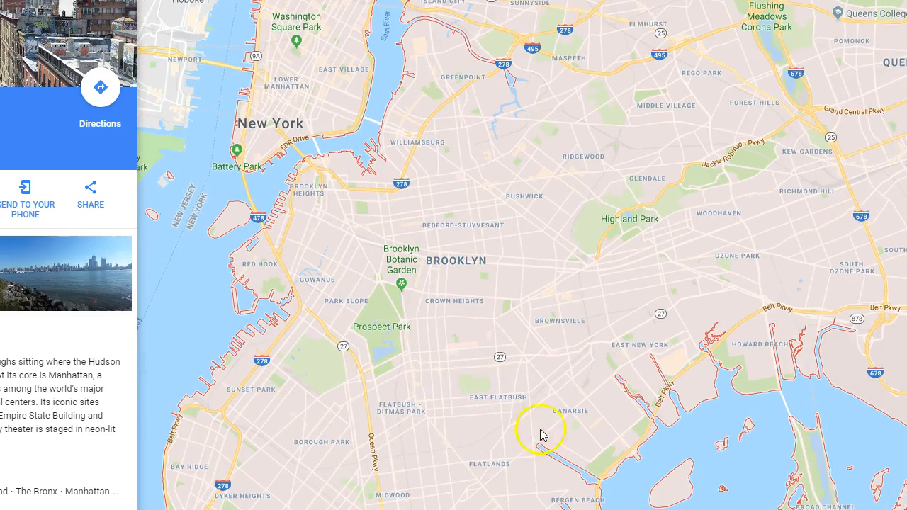
scroll(537, 368, down, 2)
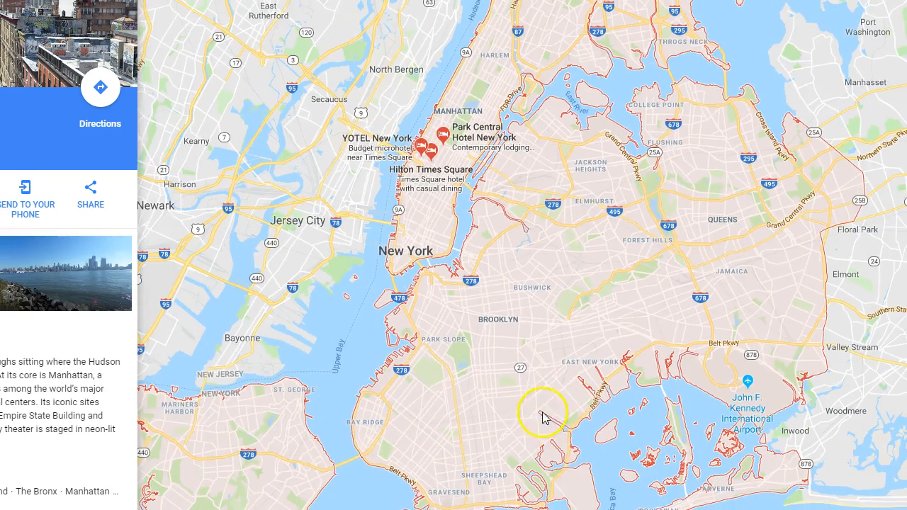
scroll(447, 241, down, 2)
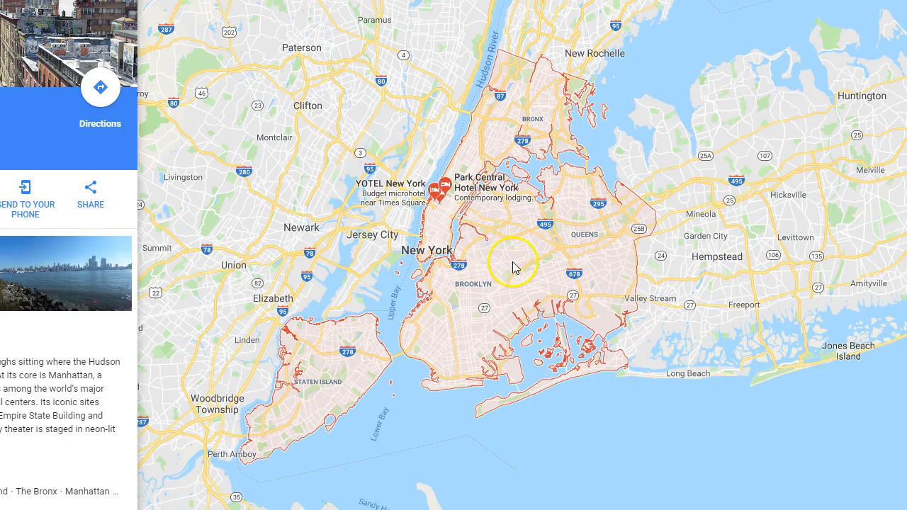
scroll(514, 261, up, 1)
scroll(516, 266, up, 2)
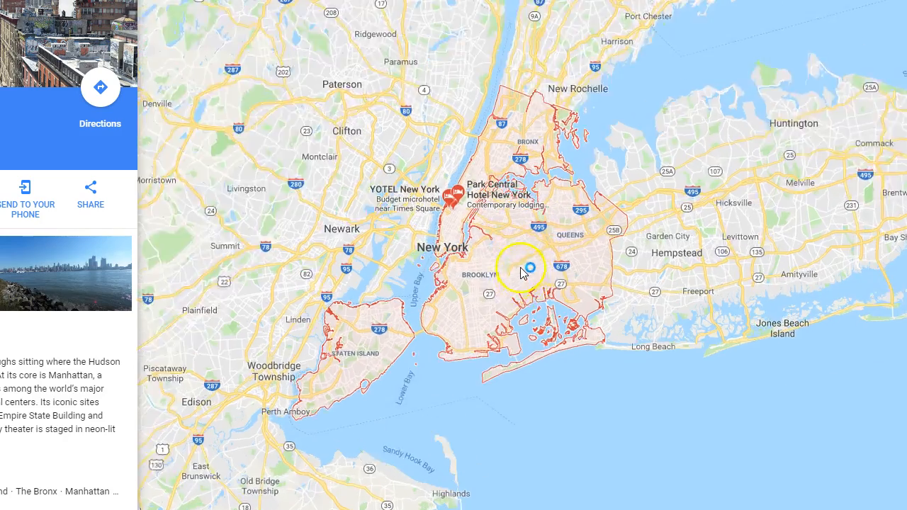
scroll(516, 267, up, 1)
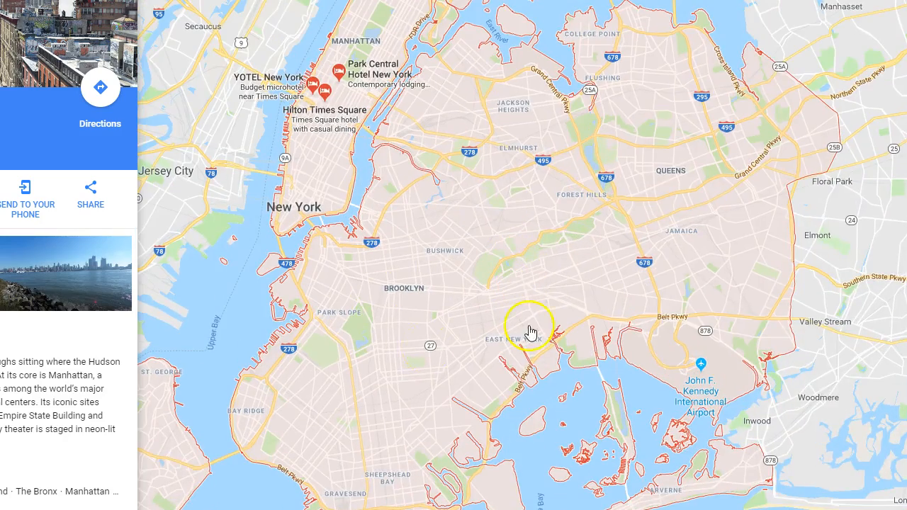
scroll(550, 305, up, 1)
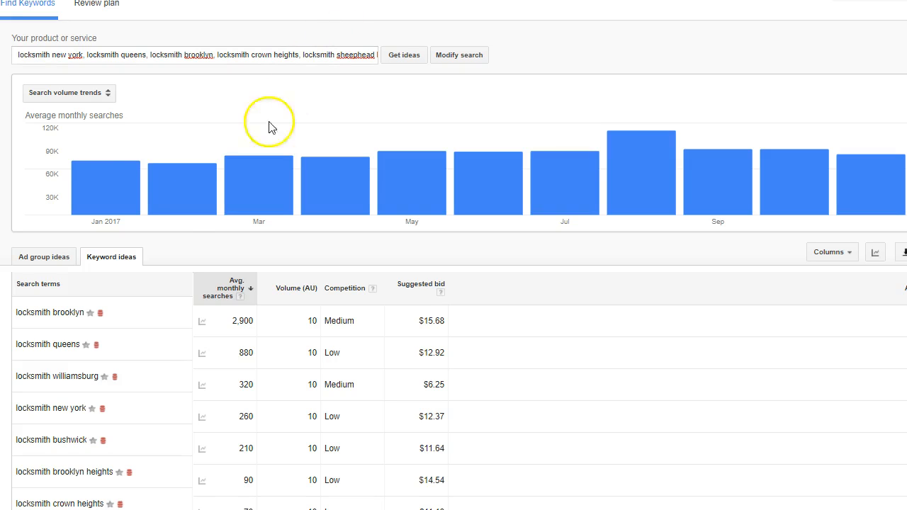
Step: Compare the average monthly searches, competition and suggested bids of the neighbourhood locksmith search terms
scroll(213, 177, down, 2)
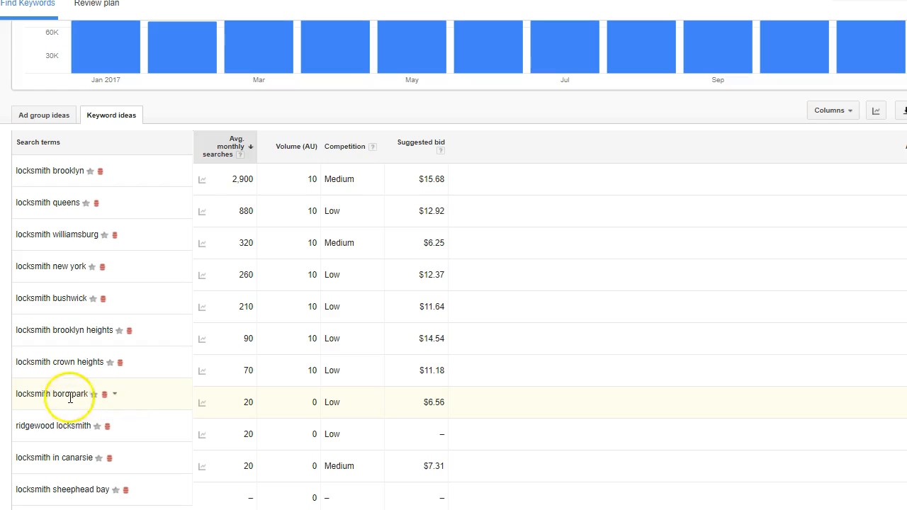
scroll(124, 235, up, 2)
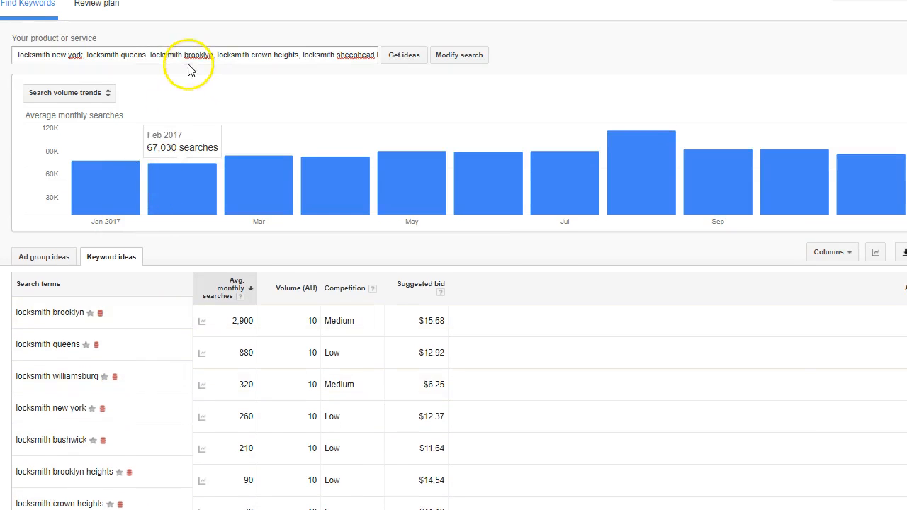
scroll(121, 371, down, 2)
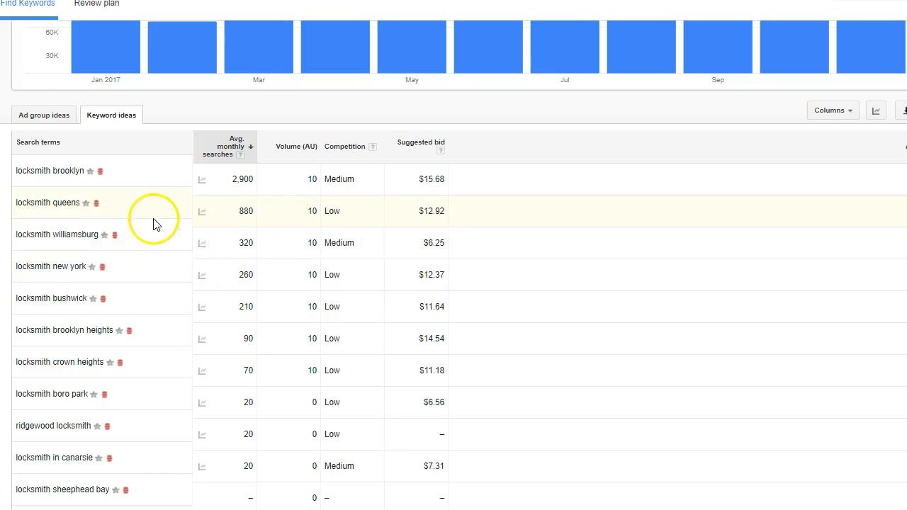
mouse_move(253, 275)
scroll(550, 28, up, 3)
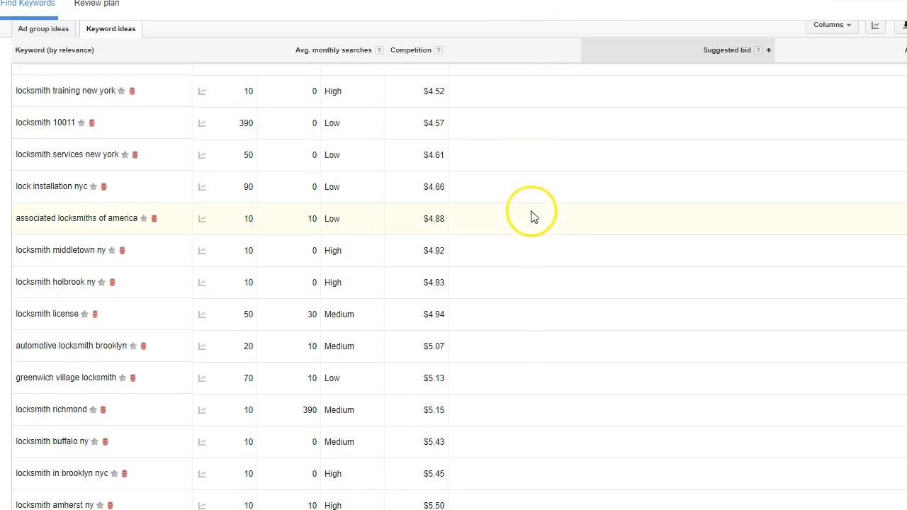
Step: Highlight "new york" in the first search phrase, "24 7 locksmith new york"
scroll(530, 217, up, 8)
scroll(454, 95, up, 15)
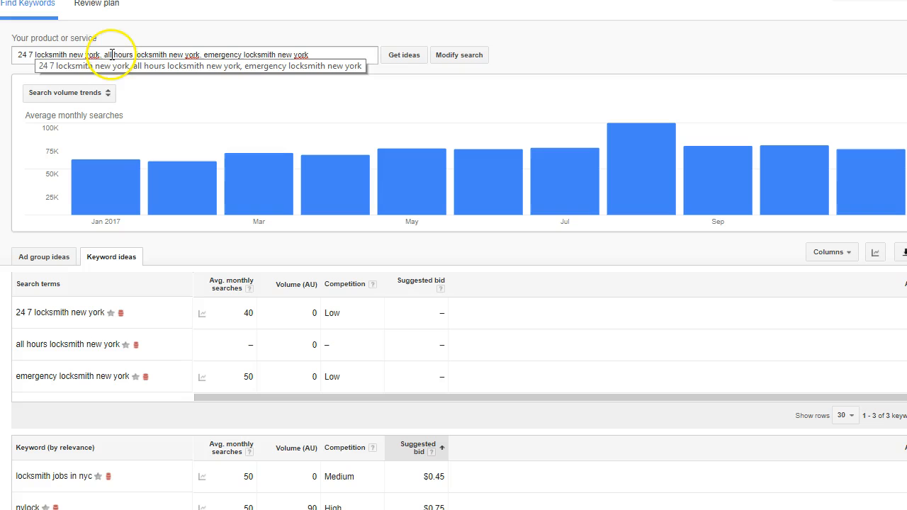
drag(69, 54, 100, 54)
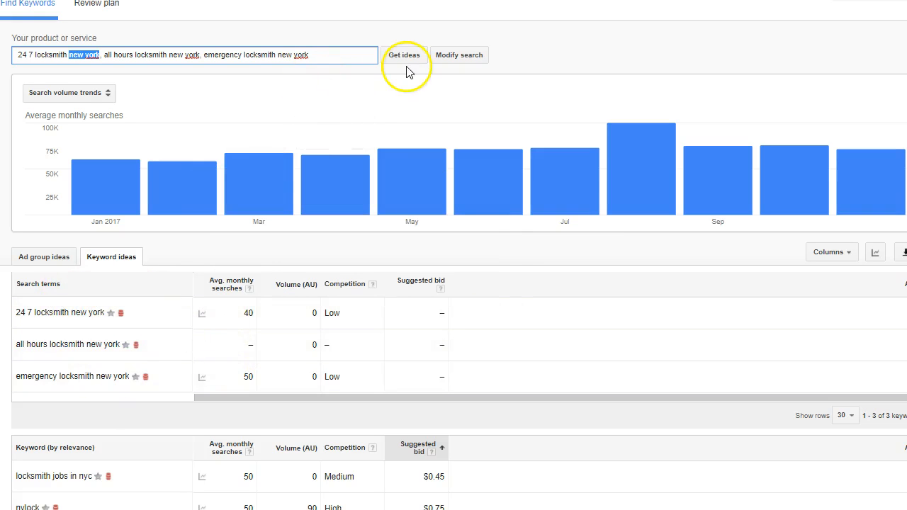
Step: Sort the keyword ideas by relevance and review their search volumes, competition and suggested bids
scroll(466, 300, down, 3)
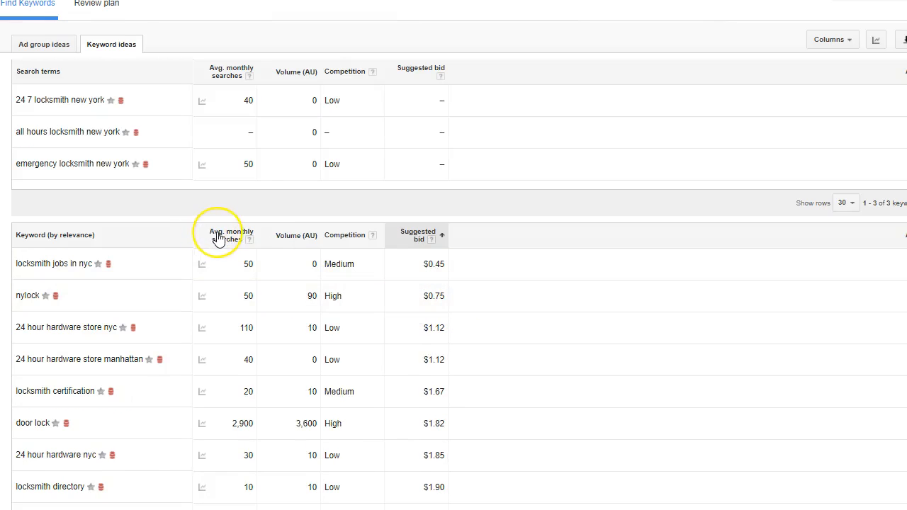
scroll(218, 238, up, 3)
mouse_move(233, 329)
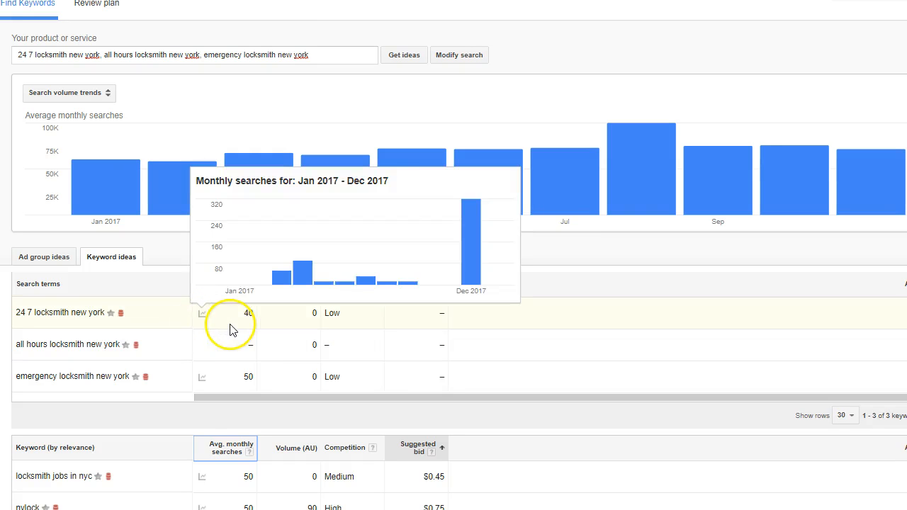
click(69, 457)
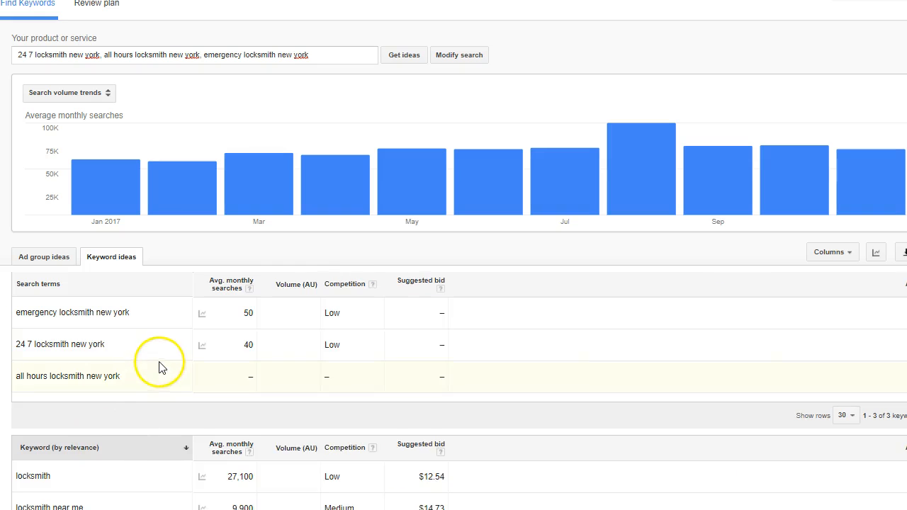
scroll(160, 364, down, 6)
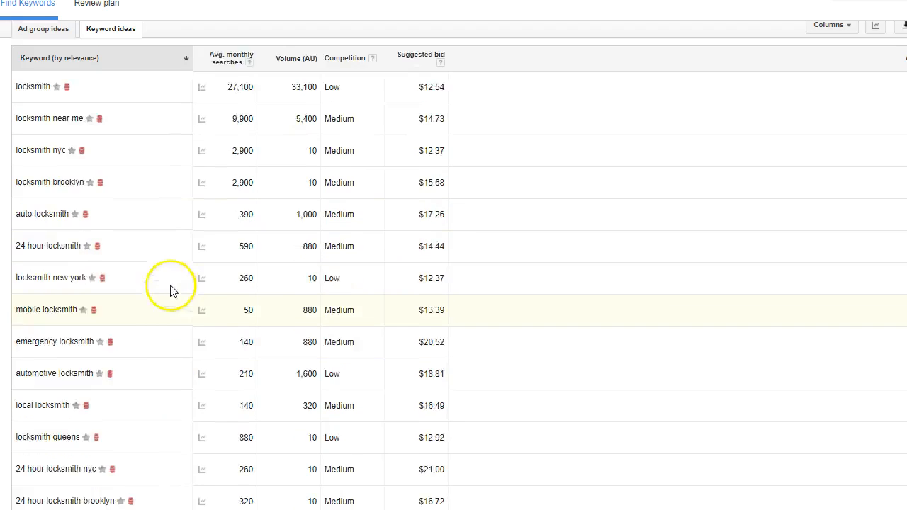
scroll(204, 249, down, 1)
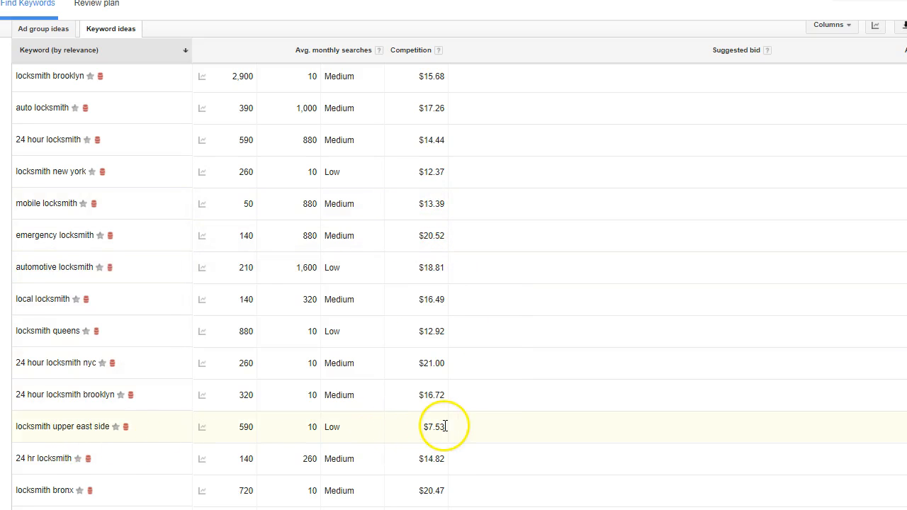
scroll(397, 365, down, 4)
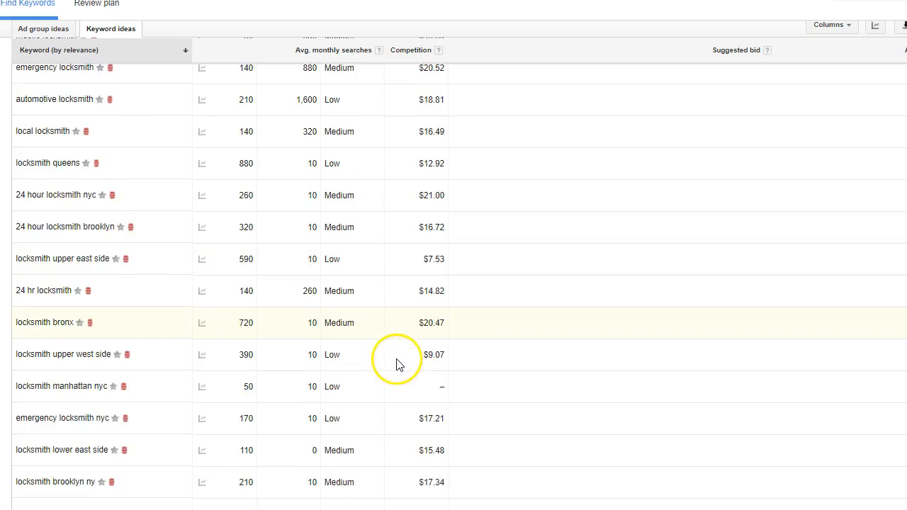
scroll(388, 367, down, 1)
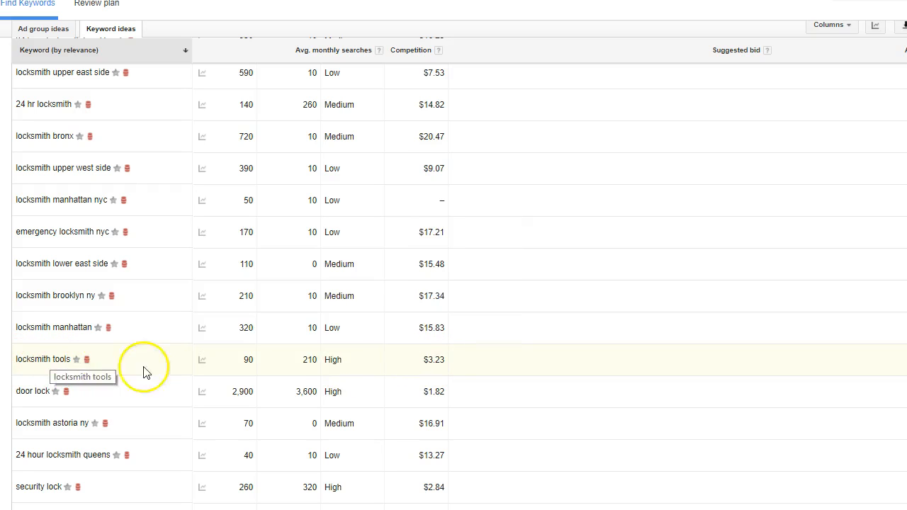
scroll(361, 354, up, 5)
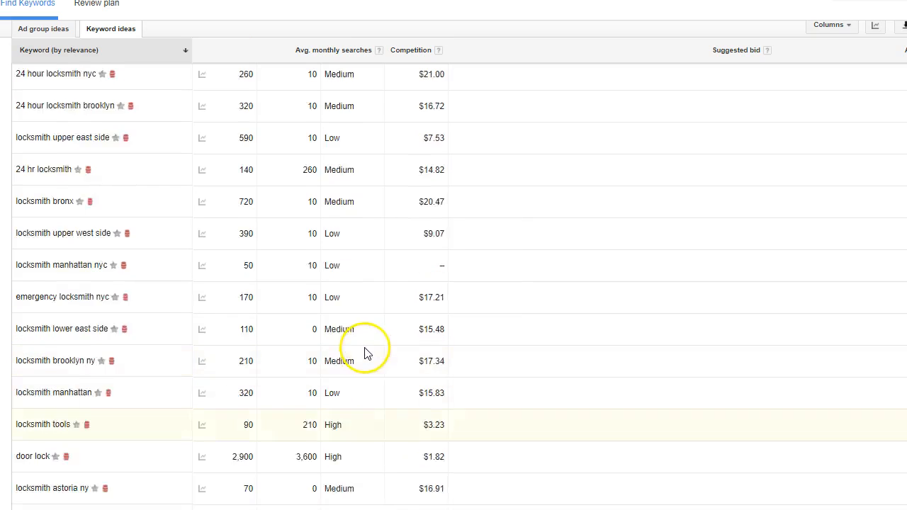
scroll(348, 298, up, 5)
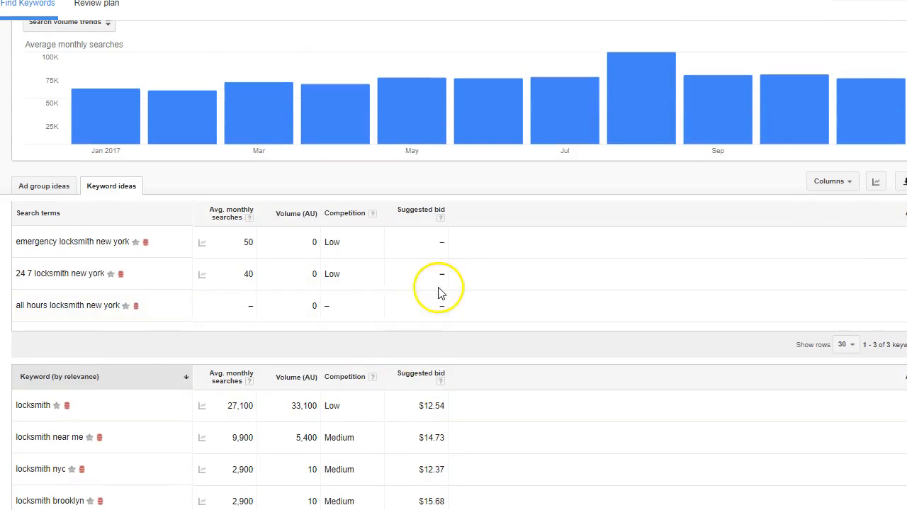
Step: Sort the keyword ideas by suggested bid from lowest to highest and look through the cheapest keywords
click(407, 381)
scroll(369, 411, up, 1)
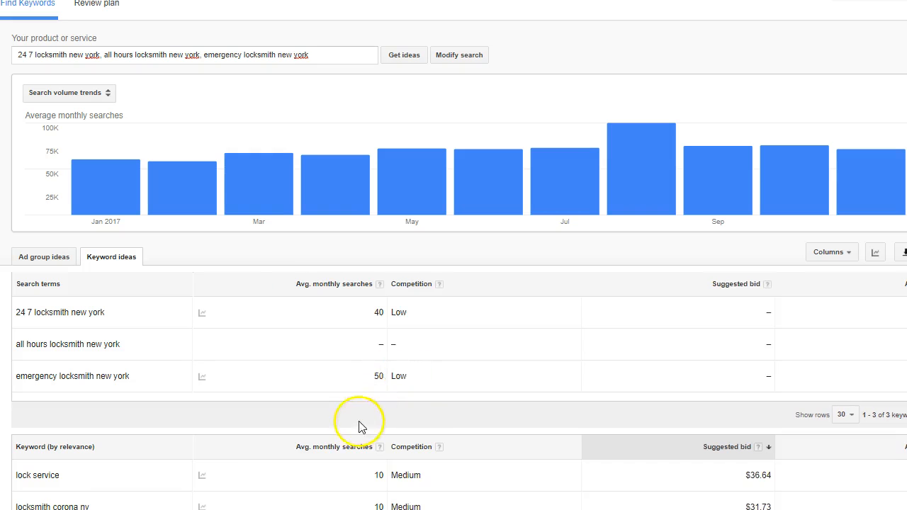
scroll(381, 452, down, 2)
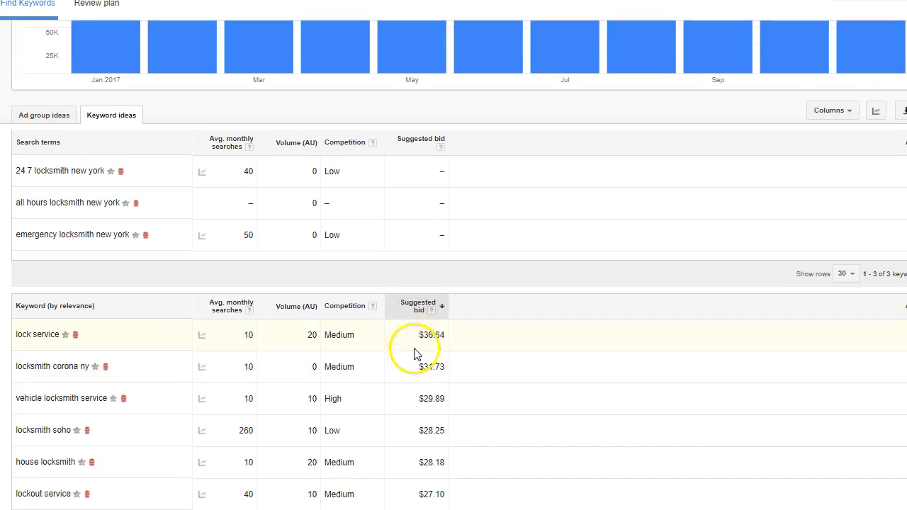
click(420, 307)
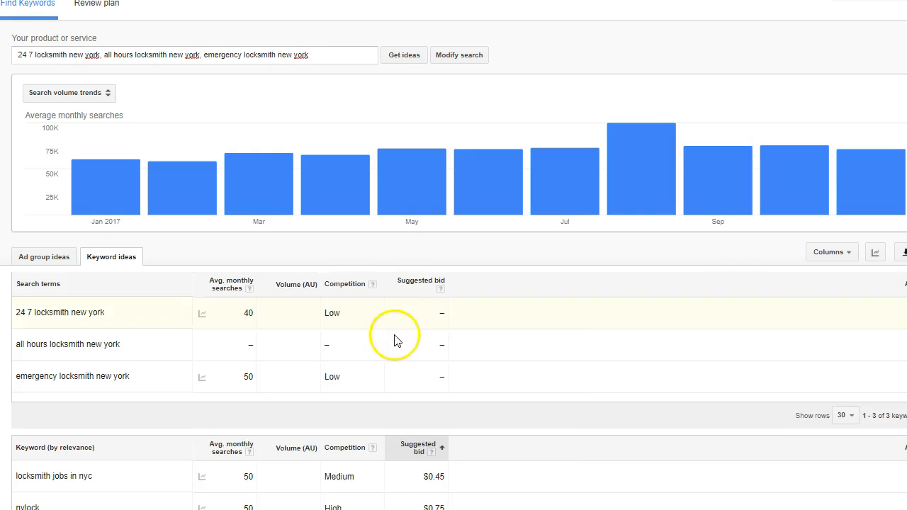
scroll(395, 340, down, 2)
scroll(395, 356, down, 1)
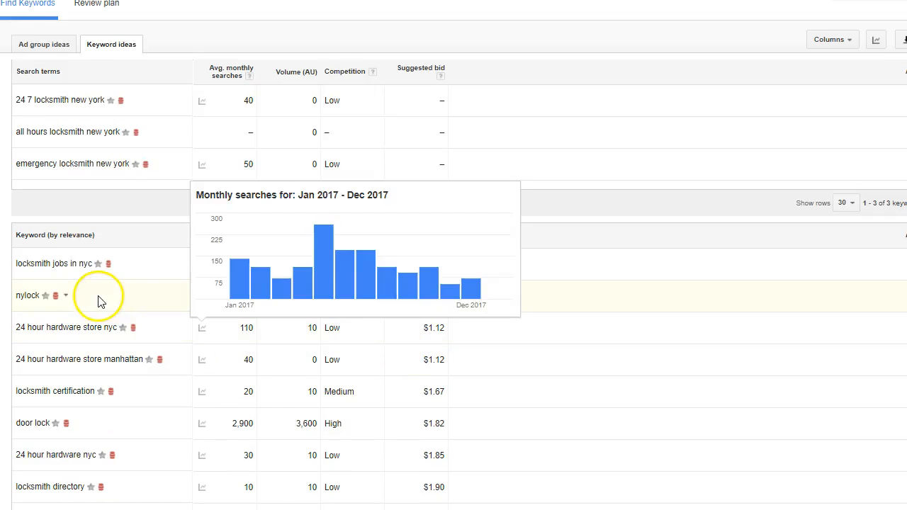
scroll(177, 354, down, 2)
scroll(183, 347, down, 6)
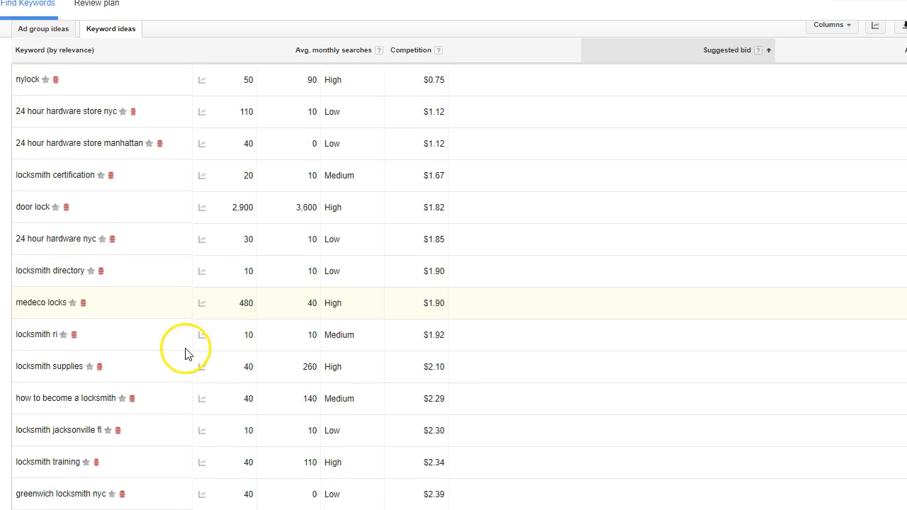
scroll(198, 369, down, 3)
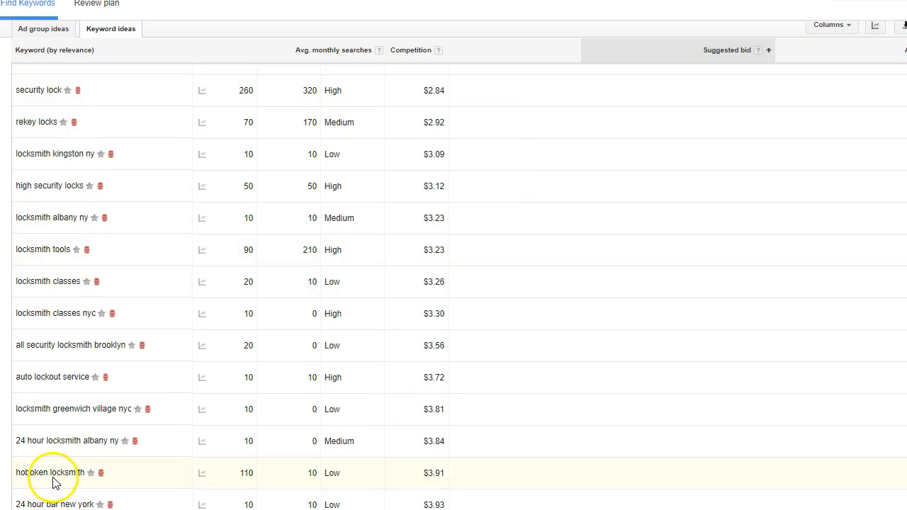
Step: Examine the cheapest keyword ideas, comparing search volume, competition and suggested bids of the neighbourhood and ZIP-code locksmith phrases
scroll(151, 401, down, 2)
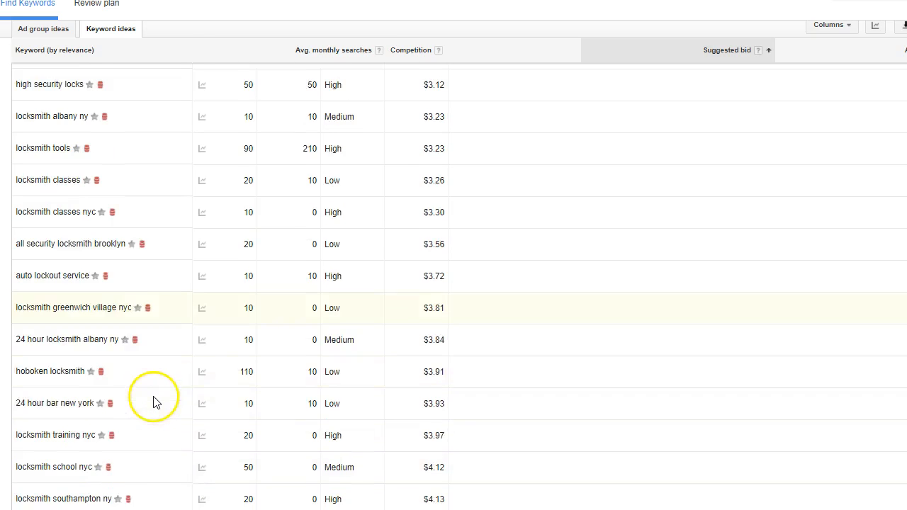
scroll(156, 398, down, 1)
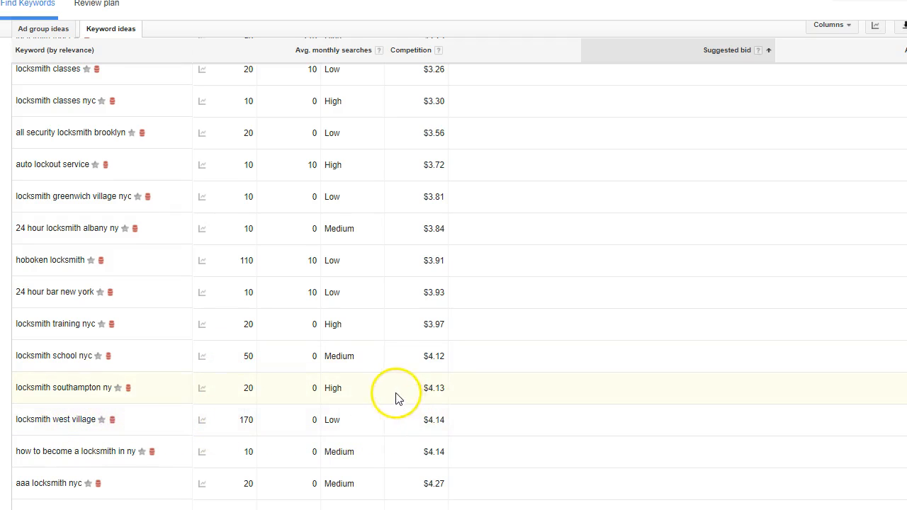
scroll(375, 426, down, 2)
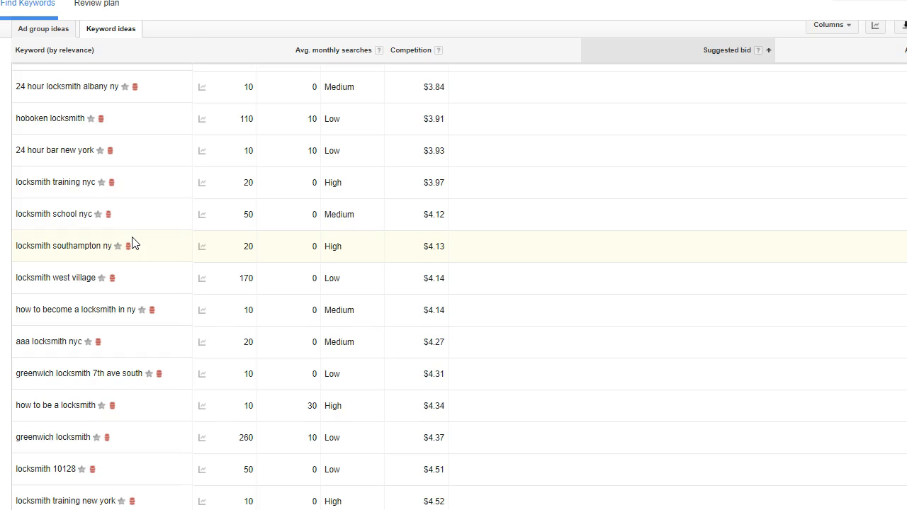
mouse_move(226, 354)
scroll(107, 354, down, 2)
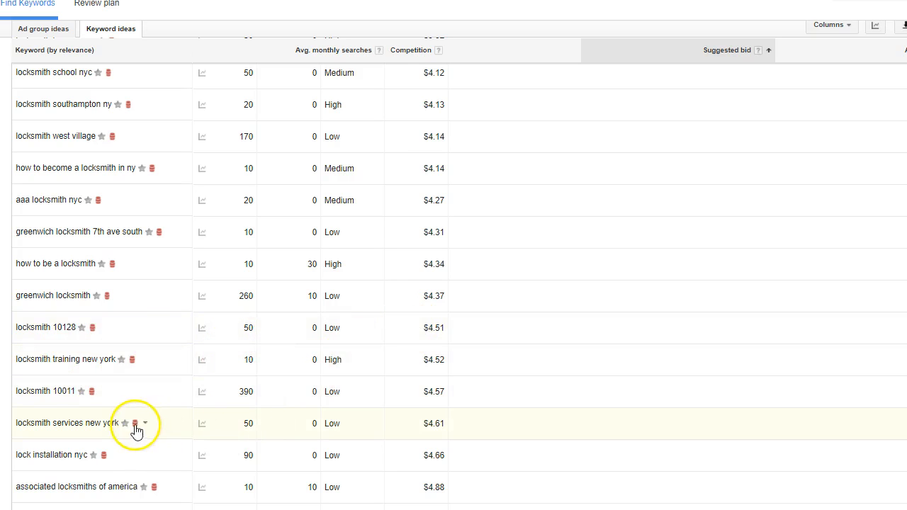
scroll(152, 397, down, 2)
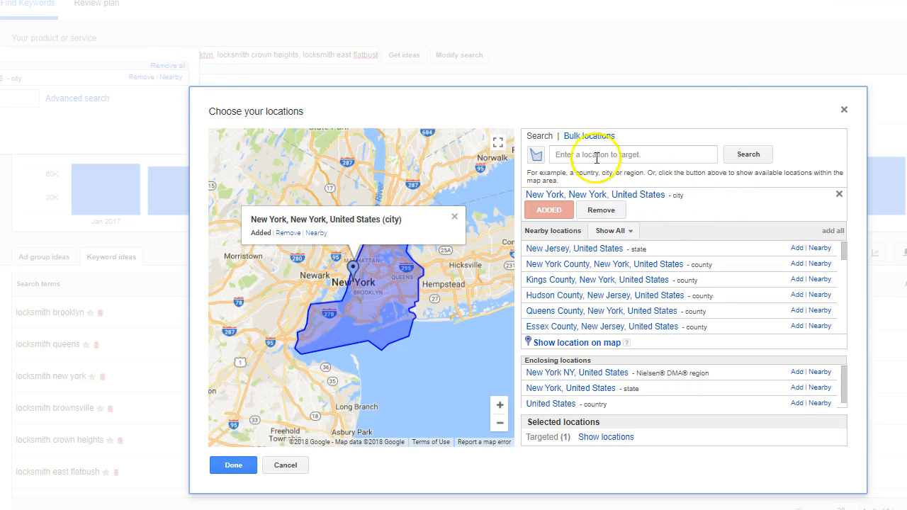
Step: Close the location chooser, keeping New York city as the target
drag(847, 112, 846, 112)
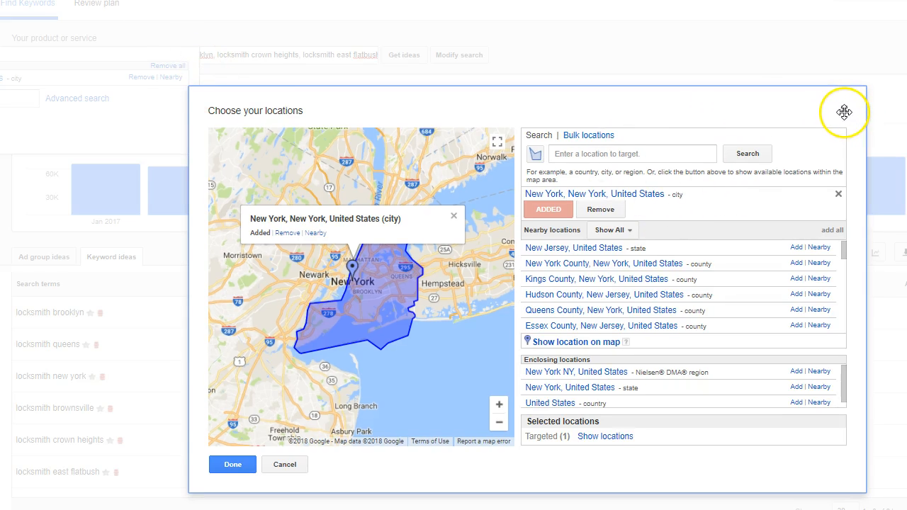
click(843, 110)
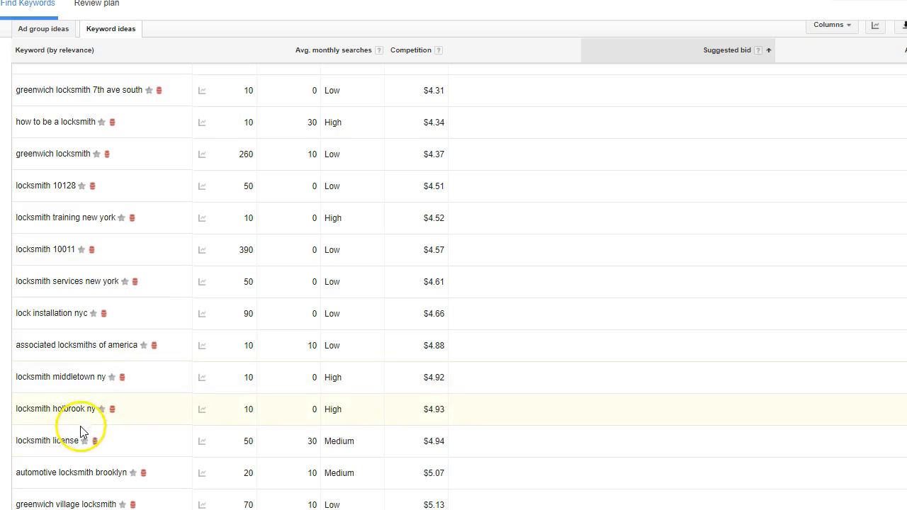
Step: Look further through the keyword ideas sorted by bid, comparing volume and competition of the more expensive locksmith phrases
scroll(188, 351, down, 5)
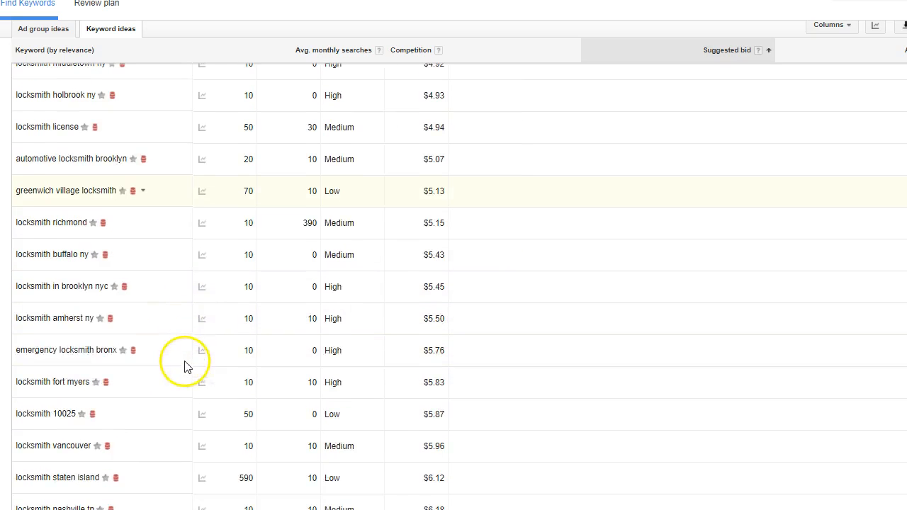
scroll(177, 348, down, 4)
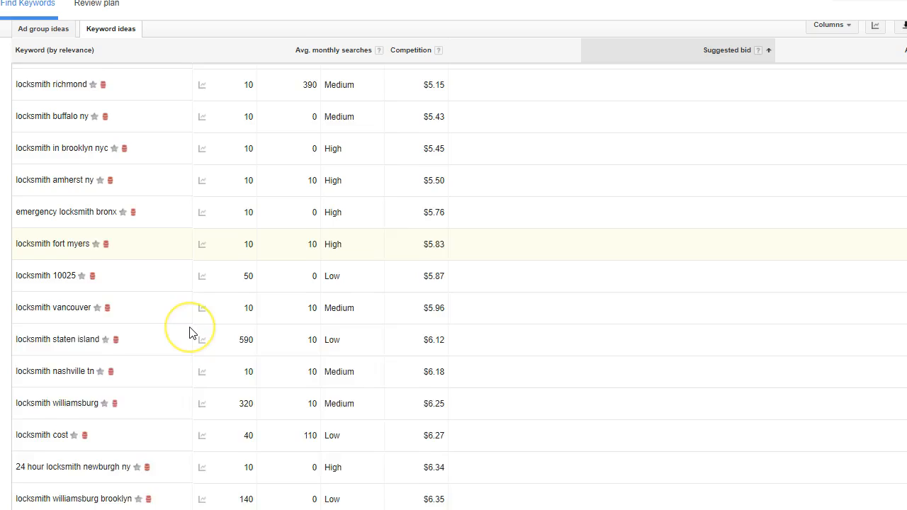
scroll(117, 290, down, 4)
scroll(135, 296, down, 7)
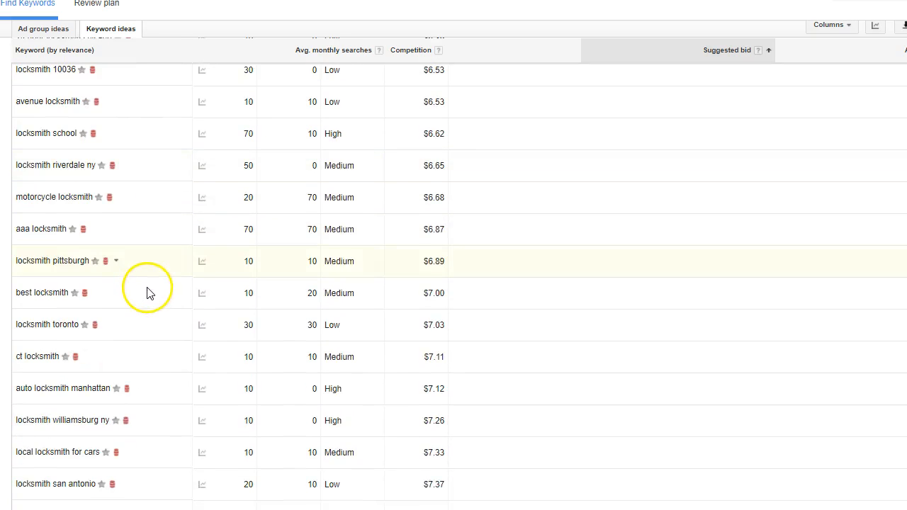
scroll(157, 281, down, 2)
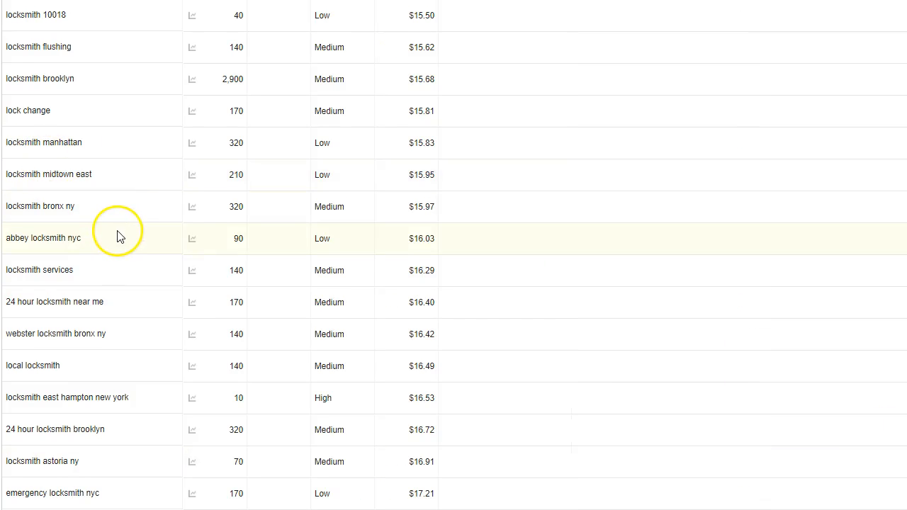
scroll(136, 222, up, 4)
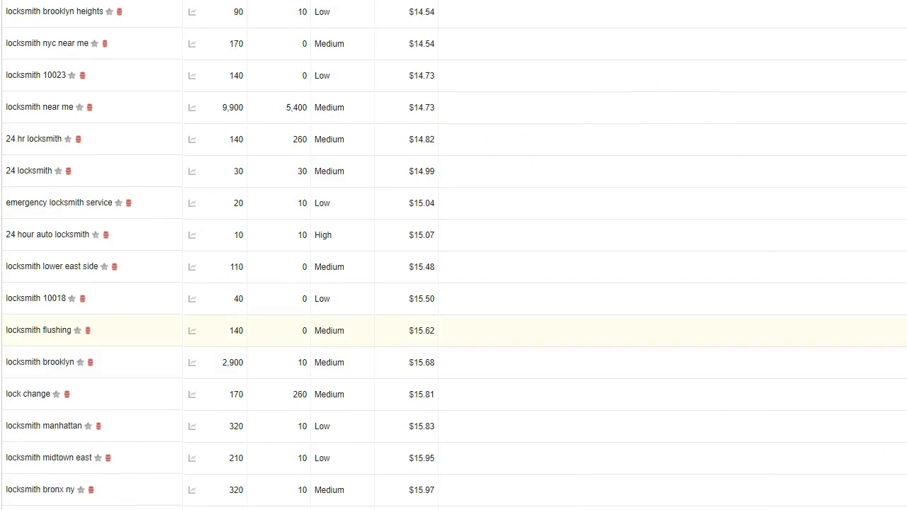
scroll(453, 255, up, 12)
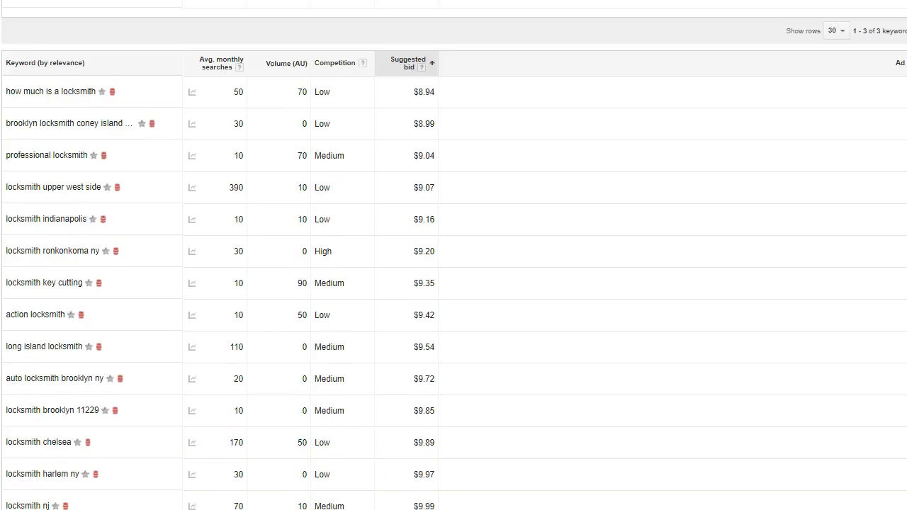
scroll(453, 255, down, 3)
scroll(453, 255, down, 1)
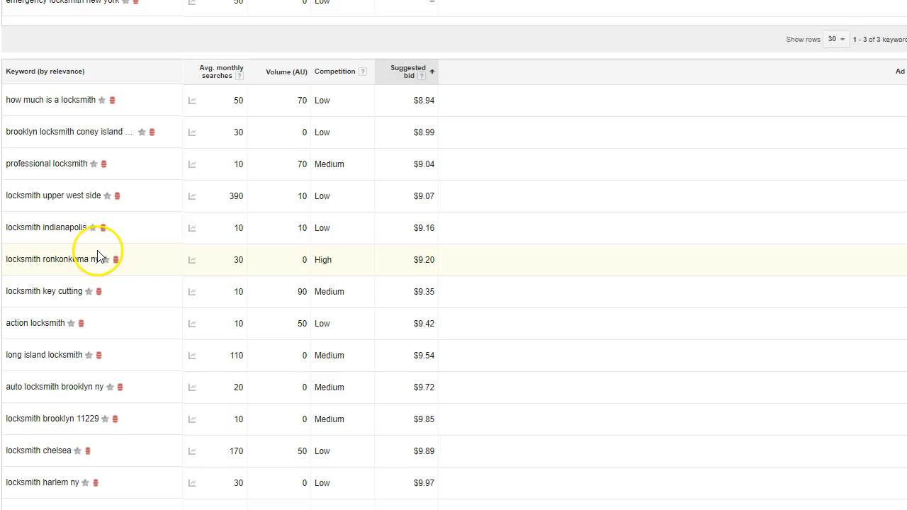
scroll(107, 260, down, 5)
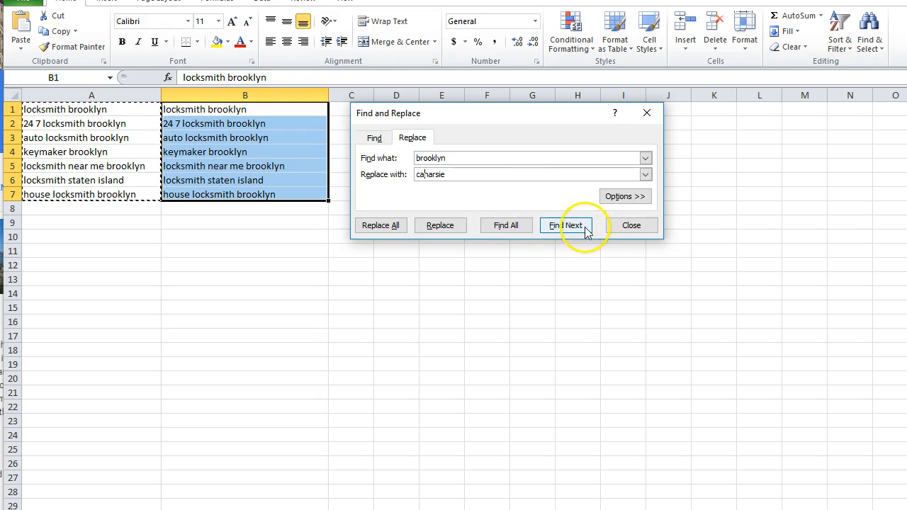
Step: Replace every "brooklyn" with "canarsie" in the copied keyword list in column B
click(446, 225)
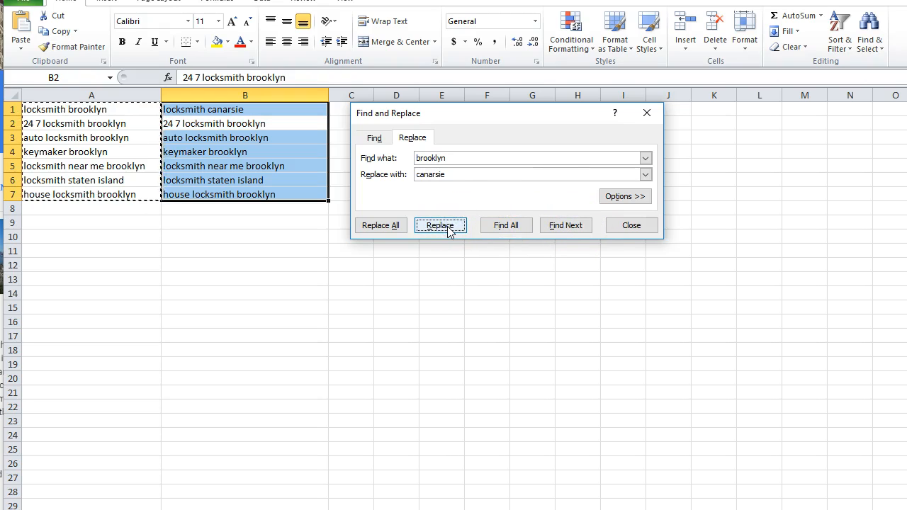
click(370, 228)
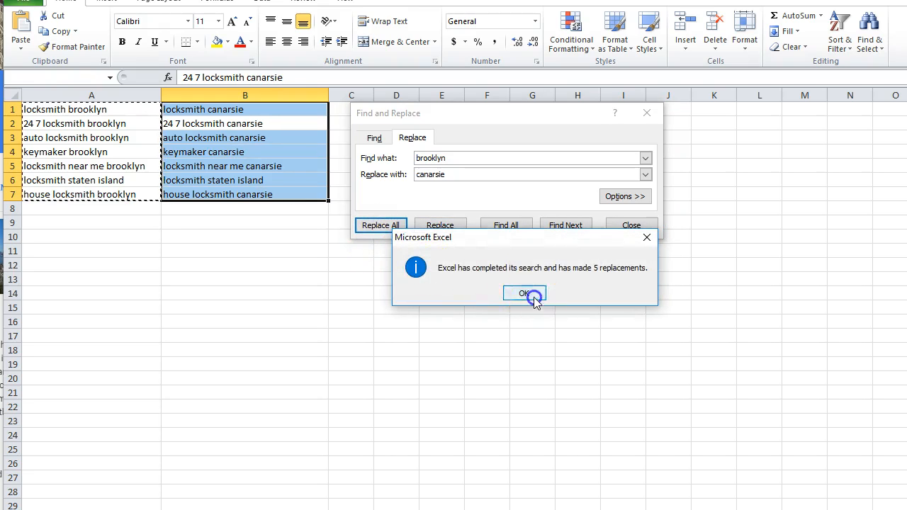
click(531, 295)
click(475, 338)
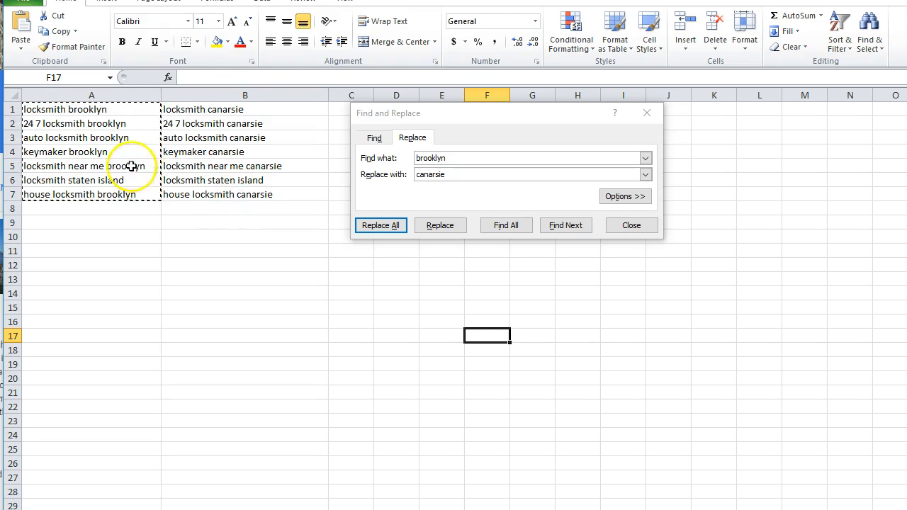
Step: Insert an empty column before the canarsie keywords and copy the keyword list from A1:A7 into it
click(187, 89)
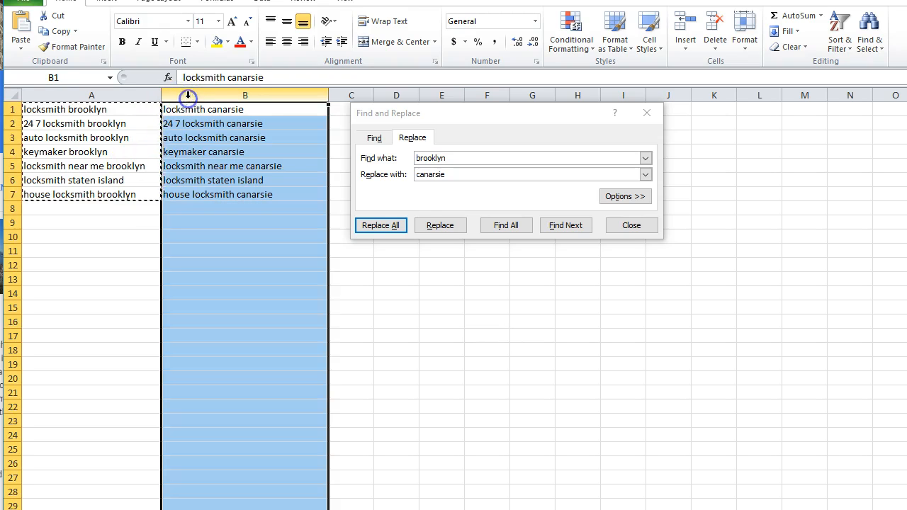
right_click(188, 93)
click(214, 189)
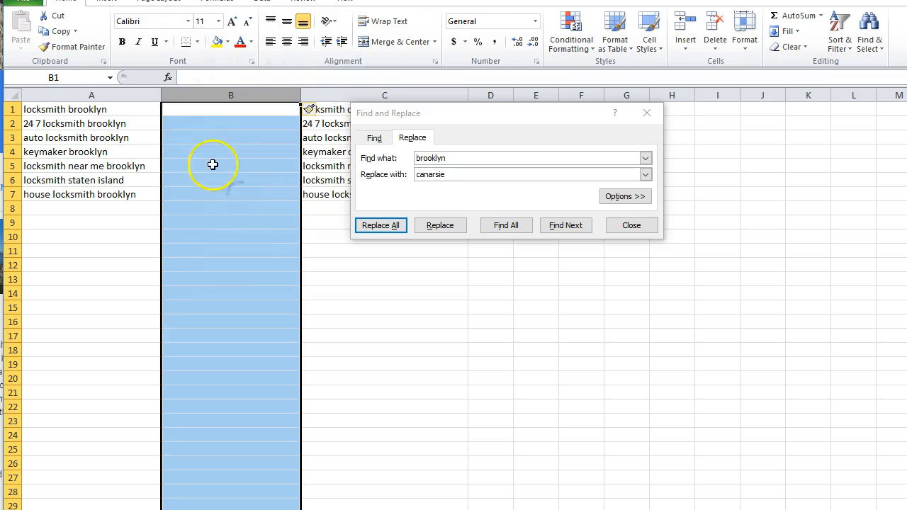
drag(106, 111, 112, 201)
key(ctrl+c)
click(217, 107)
key(ctrl+v)
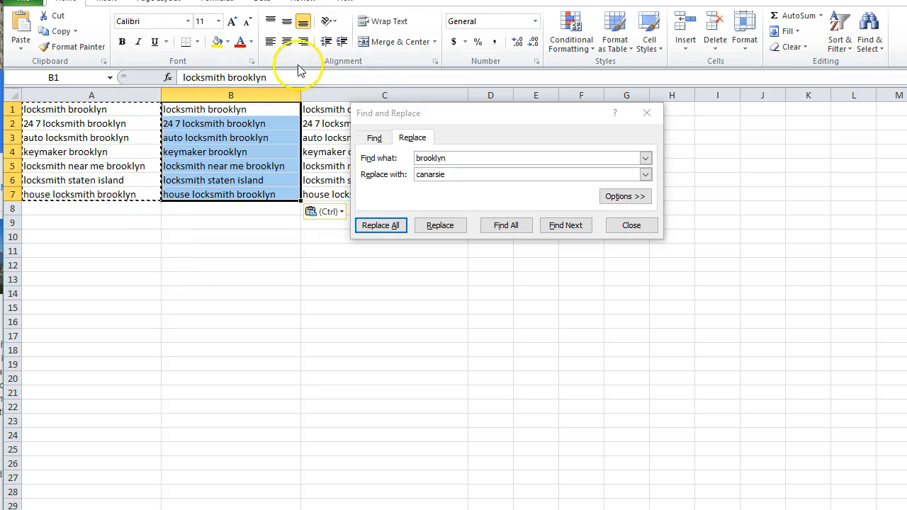
Step: Replace every "brooklyn" with "brooklyn heights" in the keywords in B1:B7, and close Find and Replace
click(368, 159)
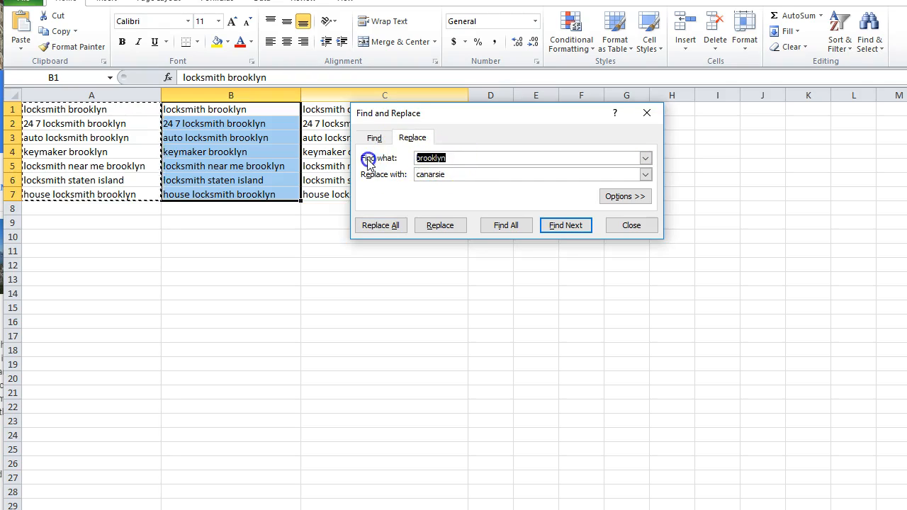
double_click(426, 174)
text(brooklyn heights)
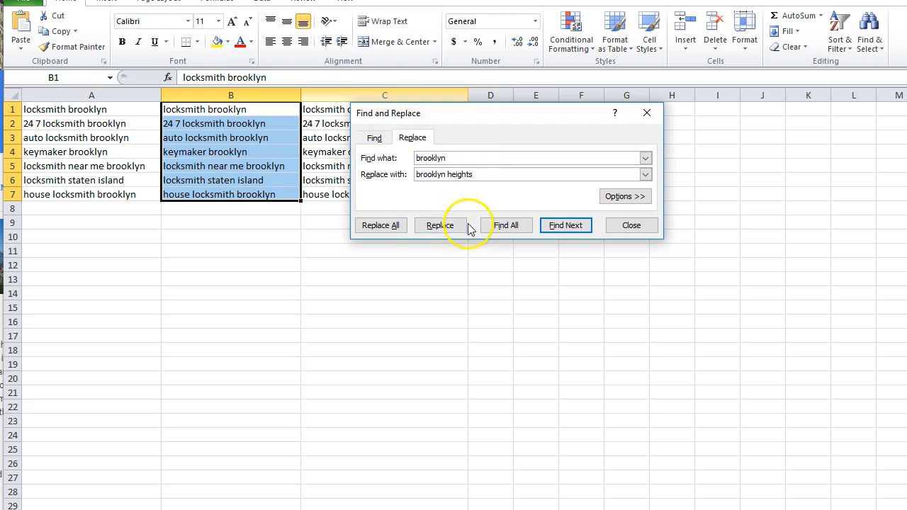
click(396, 225)
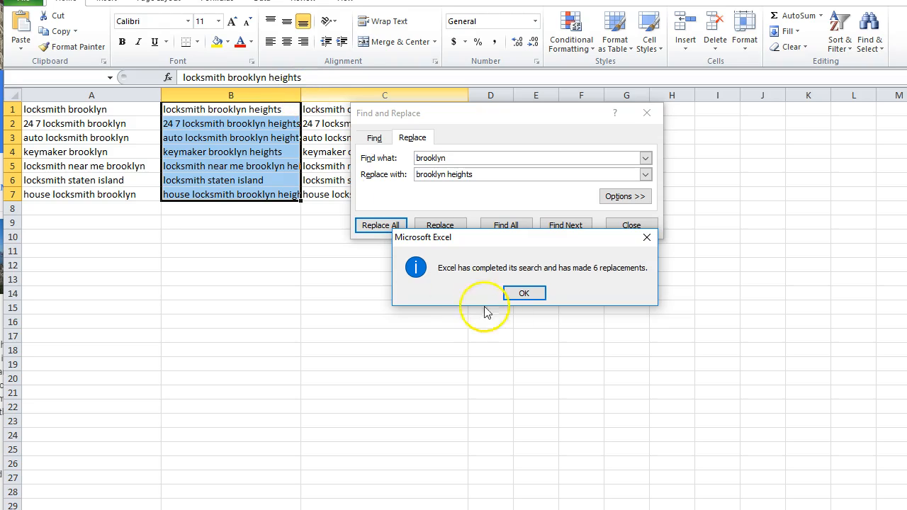
click(524, 293)
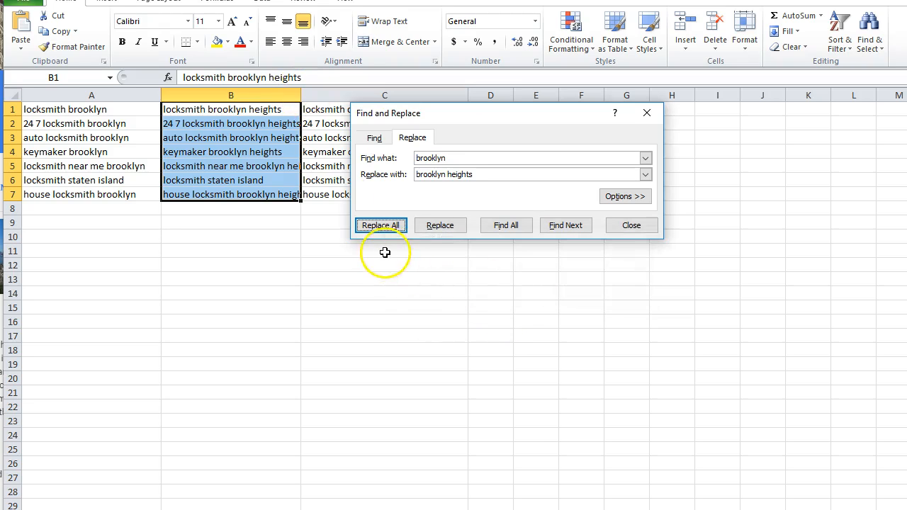
click(617, 225)
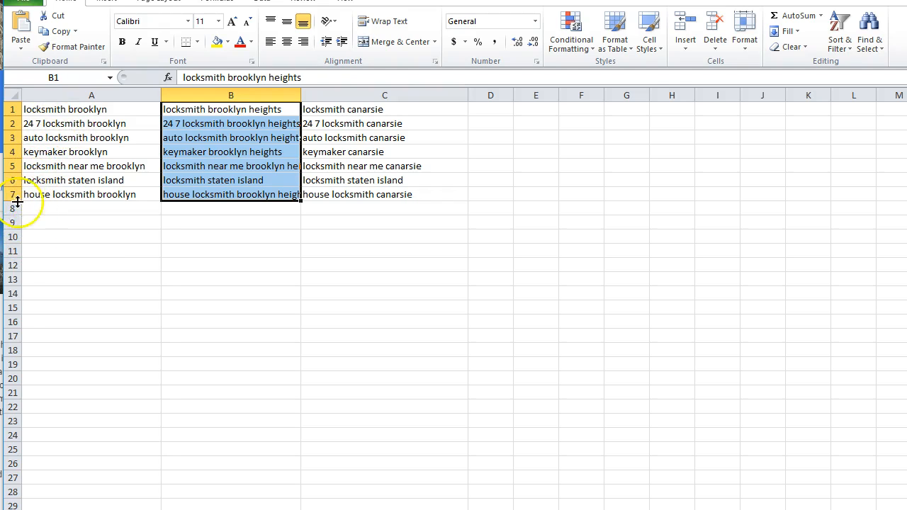
Step: Fill the house locksmith keywords in A7:C7 down into row 8
click(36, 186)
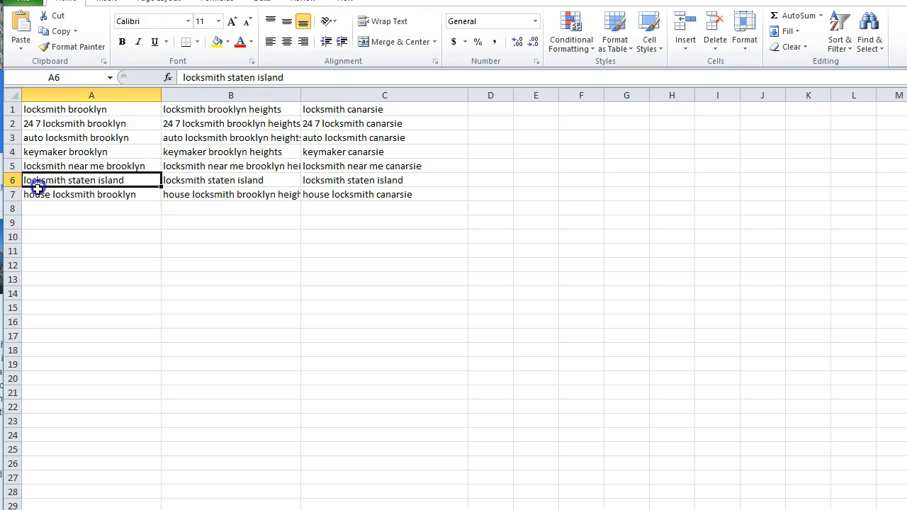
drag(65, 199, 320, 189)
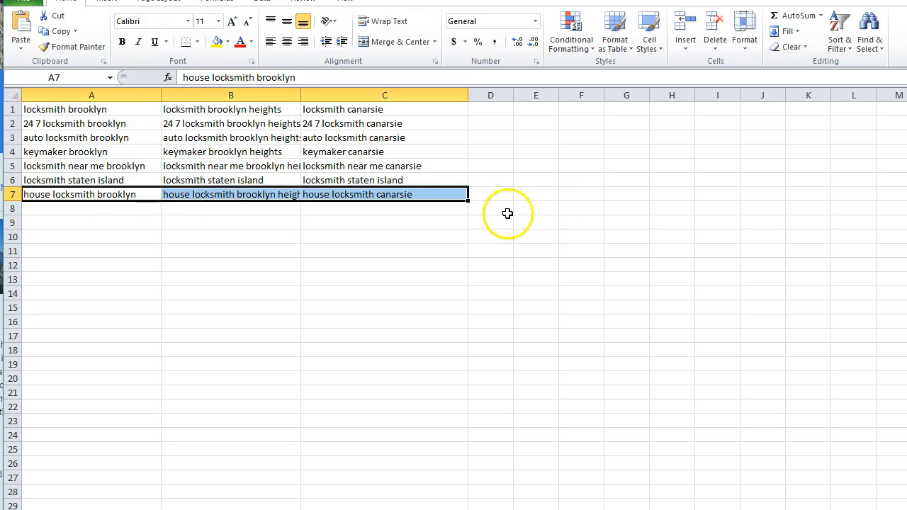
drag(466, 207, 461, 216)
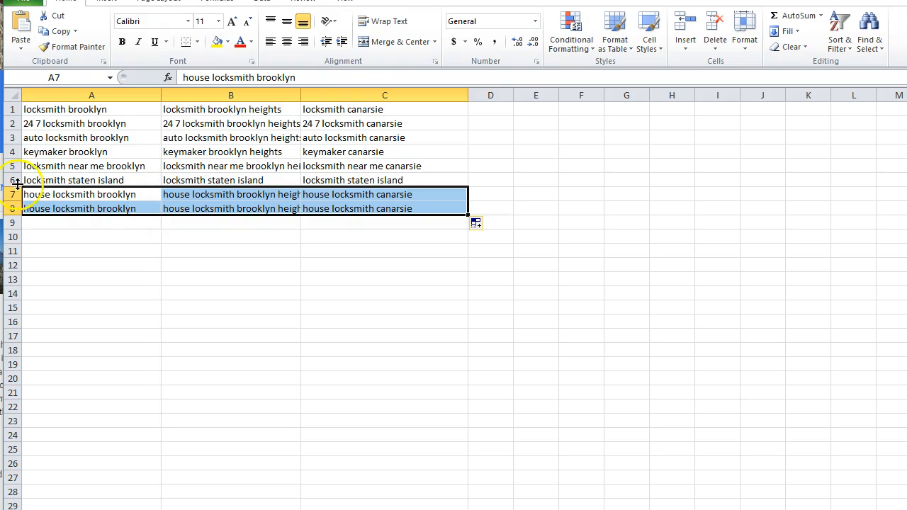
Step: Replace "house" with "rv" in the three keywords in A8:C8, and close Find and Replace
click(95, 252)
drag(53, 211, 347, 207)
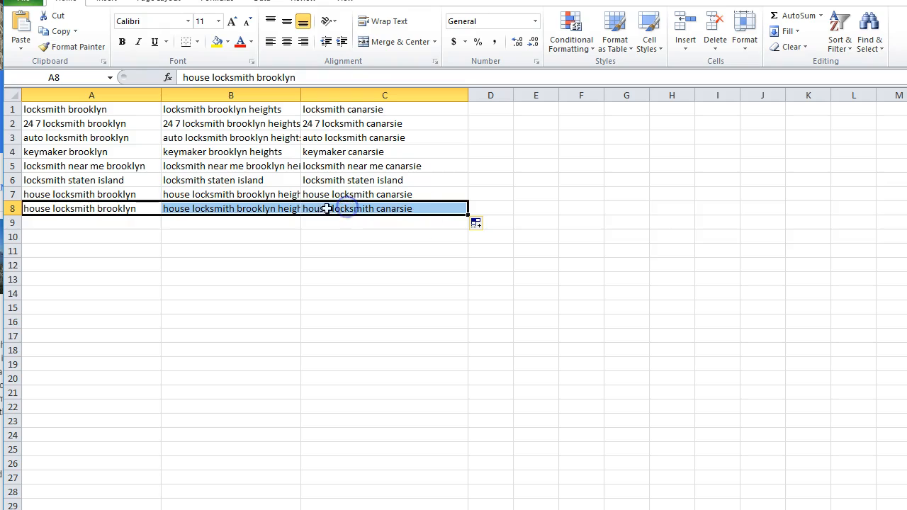
drag(539, 213, 627, 209)
drag(76, 207, 393, 212)
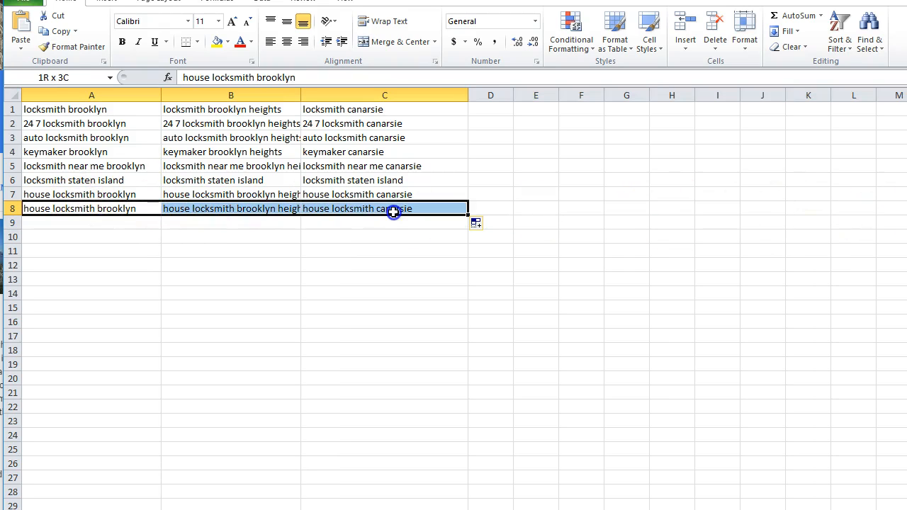
click(869, 32)
click(895, 95)
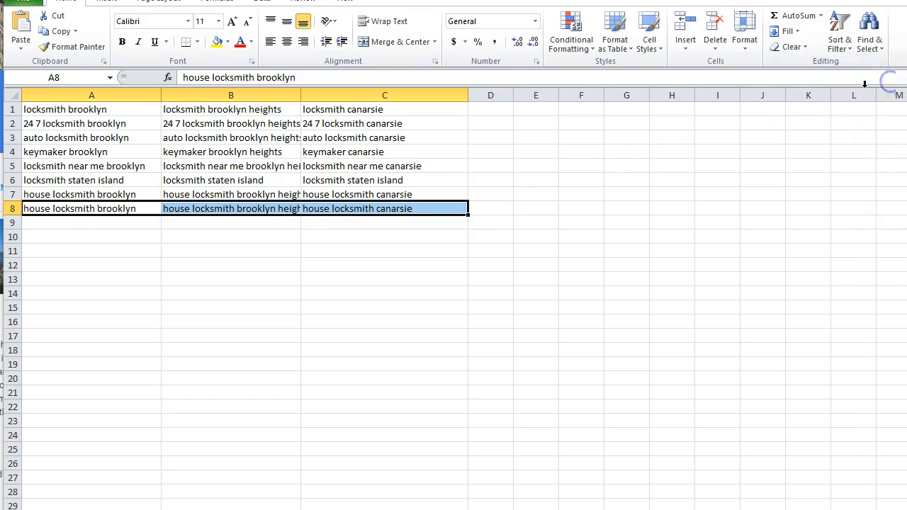
drag(184, 122, 320, 164)
click(308, 209)
double_click(271, 206)
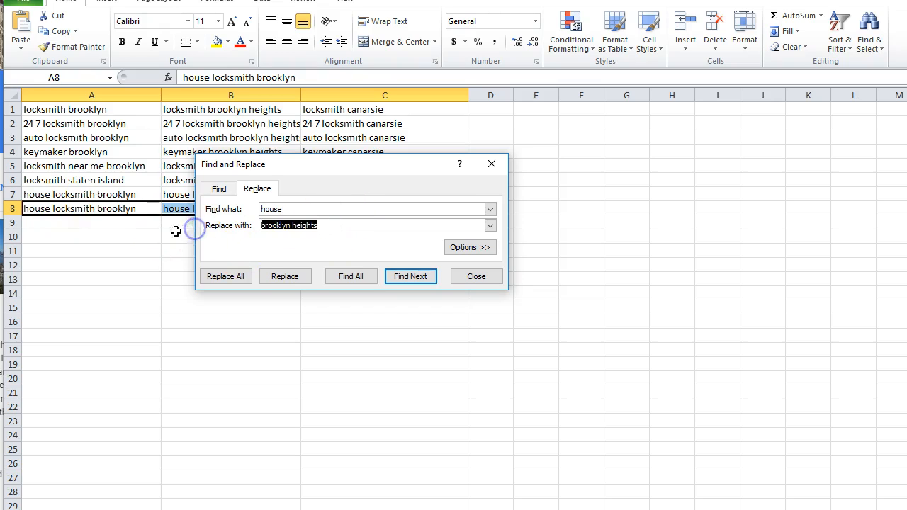
text(rv)
click(225, 277)
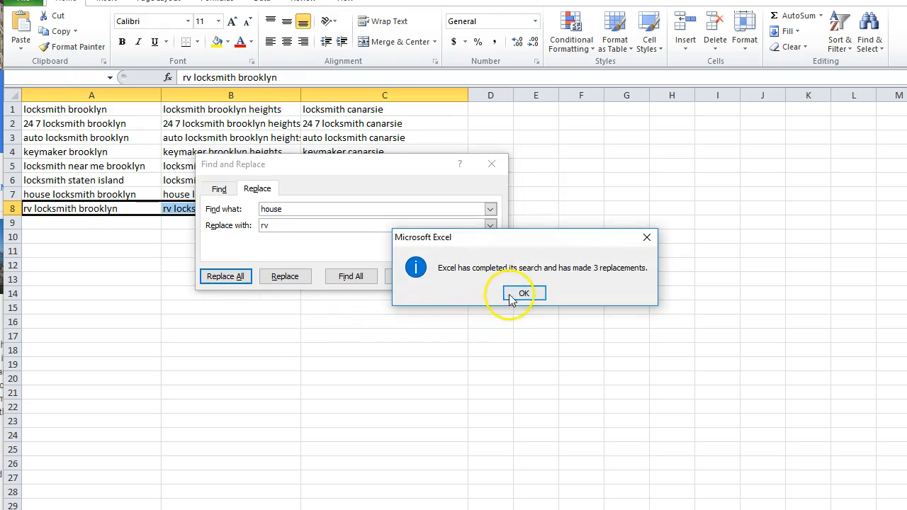
click(511, 295)
click(478, 276)
click(352, 277)
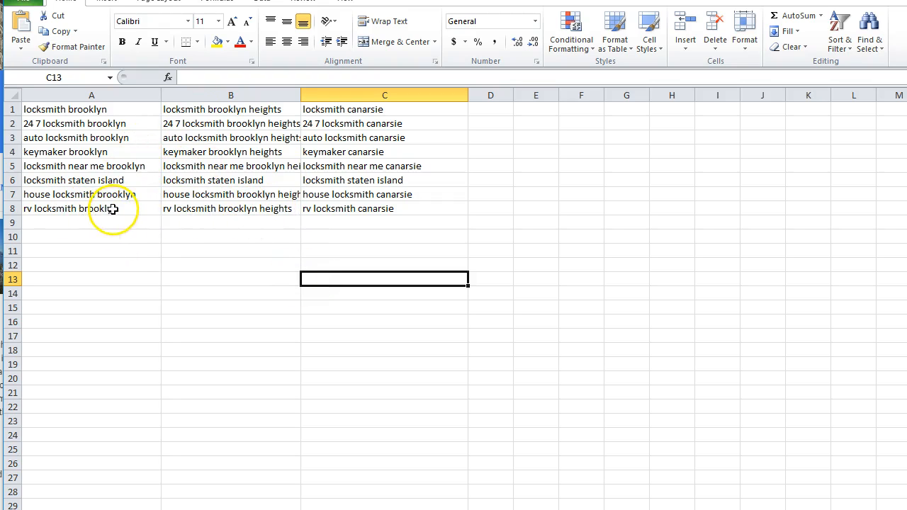
Step: Add a trailing comma to the brooklyn, brooklyn heights and canarsie keywords in A1:C8, and copy the whole range
drag(100, 208, 121, 105)
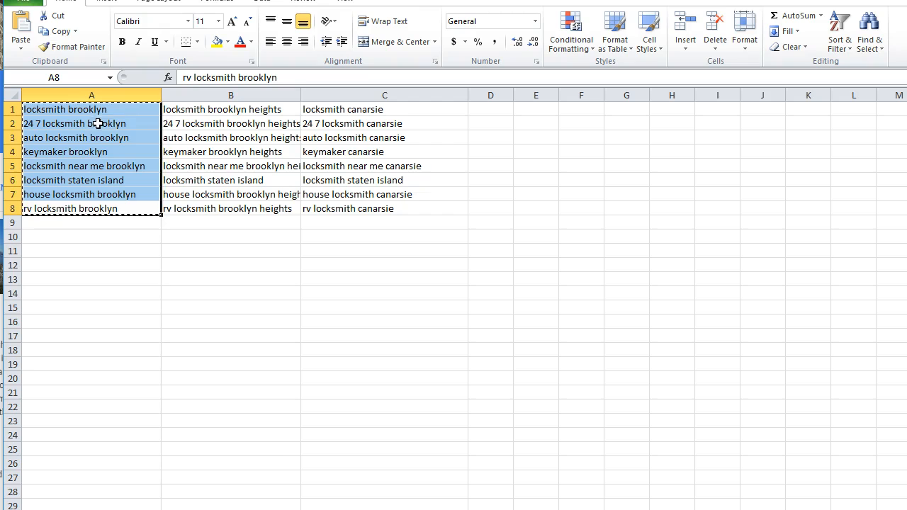
drag(345, 210, 51, 110)
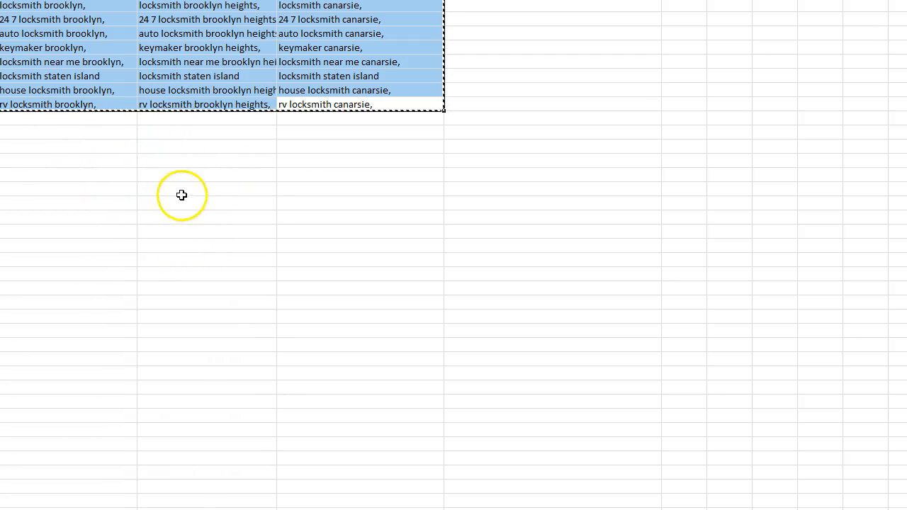
click(105, 150)
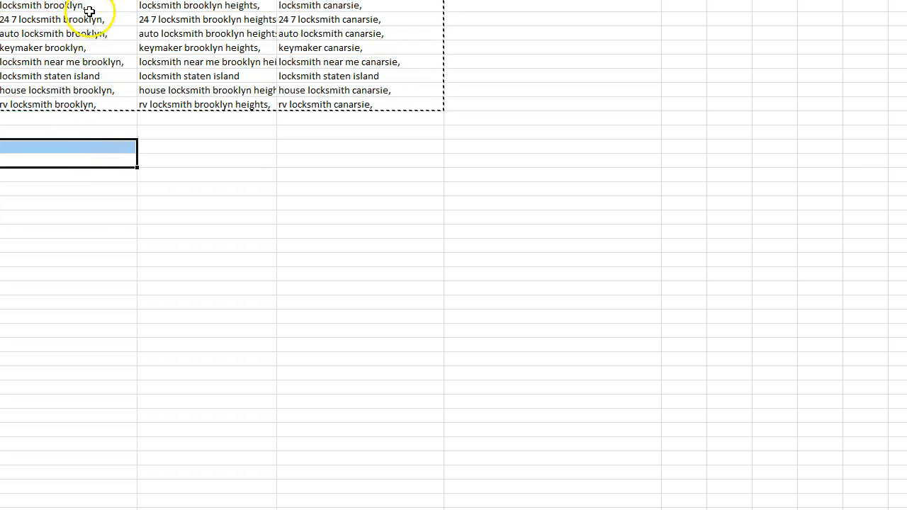
drag(90, 19, 91, 130)
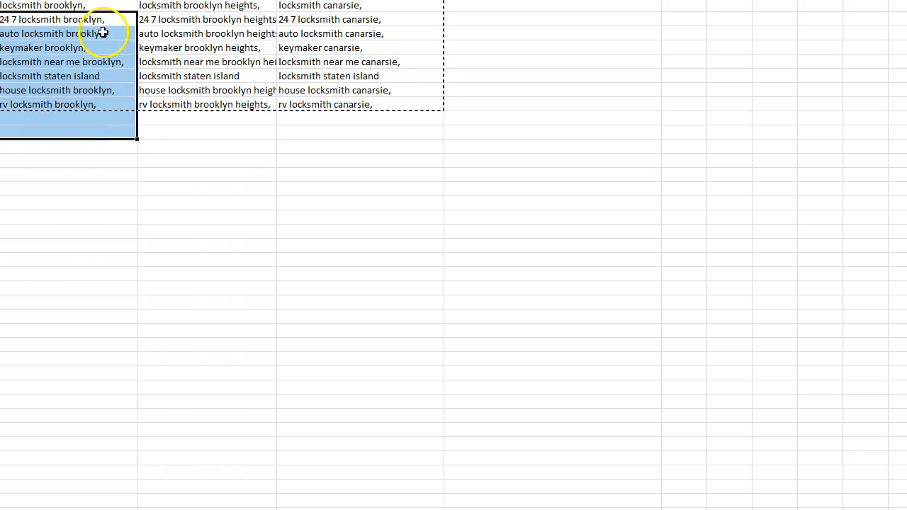
click(75, 77)
drag(73, 76, 401, 77)
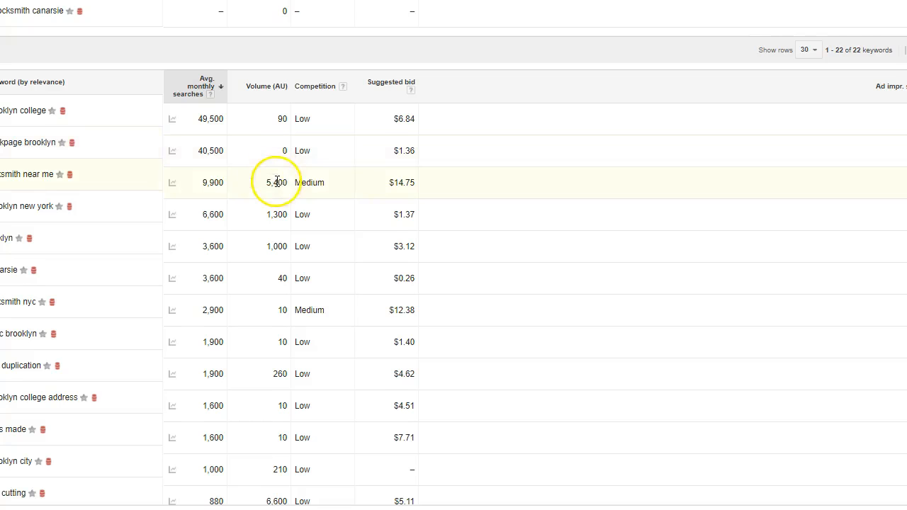
Step: Switch to Keyword Planner and examine the monthly searches, competition and suggested bids of the brooklyn, brooklyn heights and canarsie locksmith keywords
scroll(277, 183, up, 9)
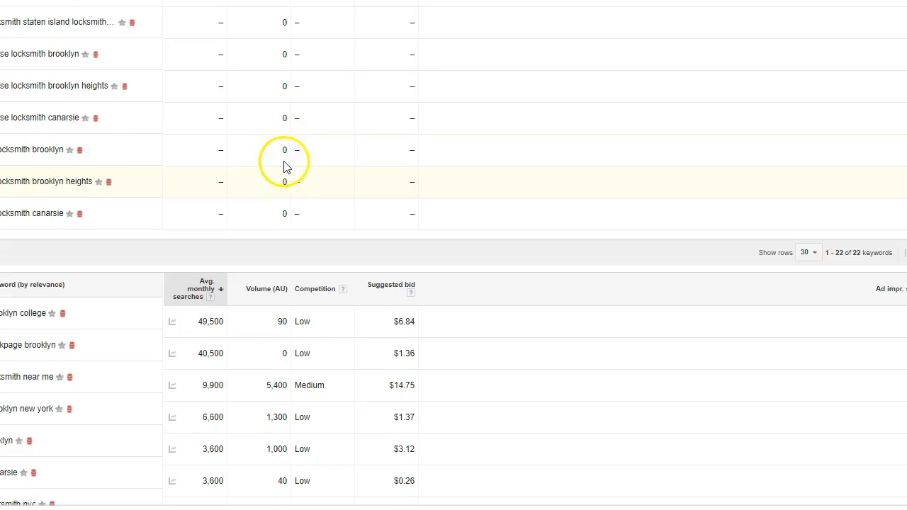
scroll(273, 165, up, 2)
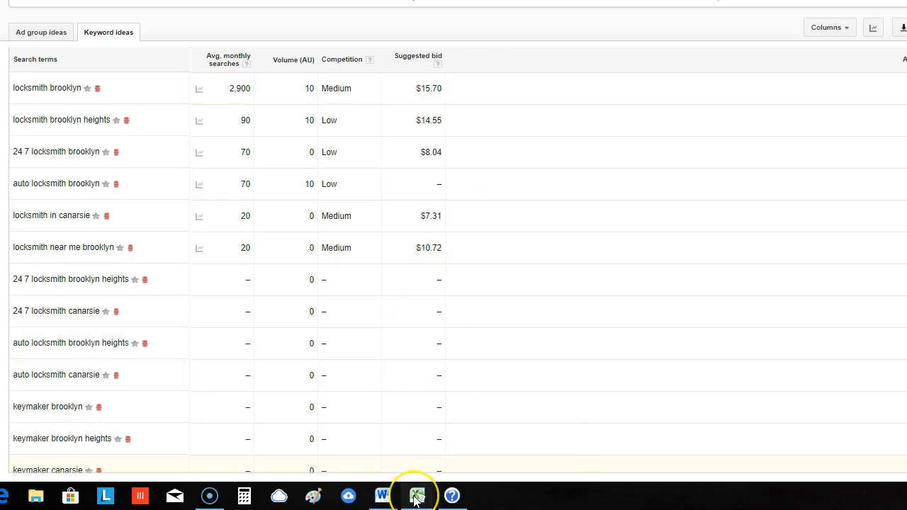
mouse_move(416, 500)
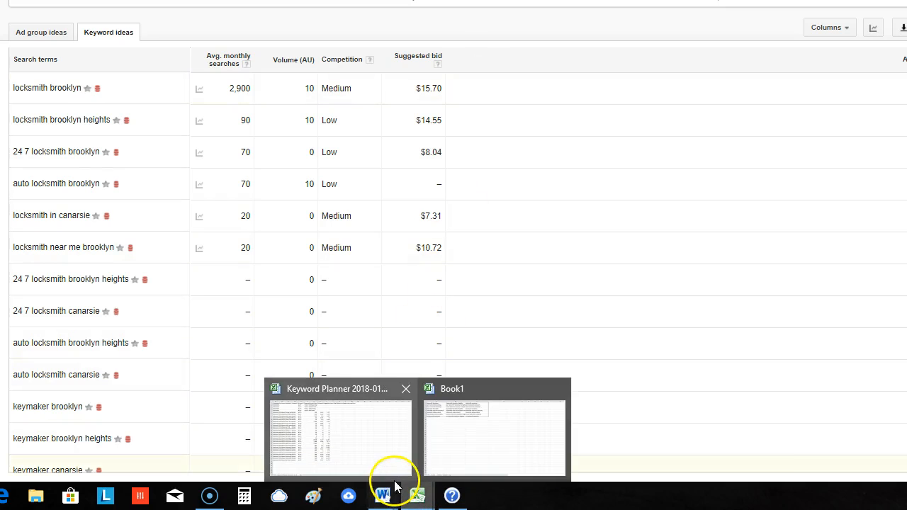